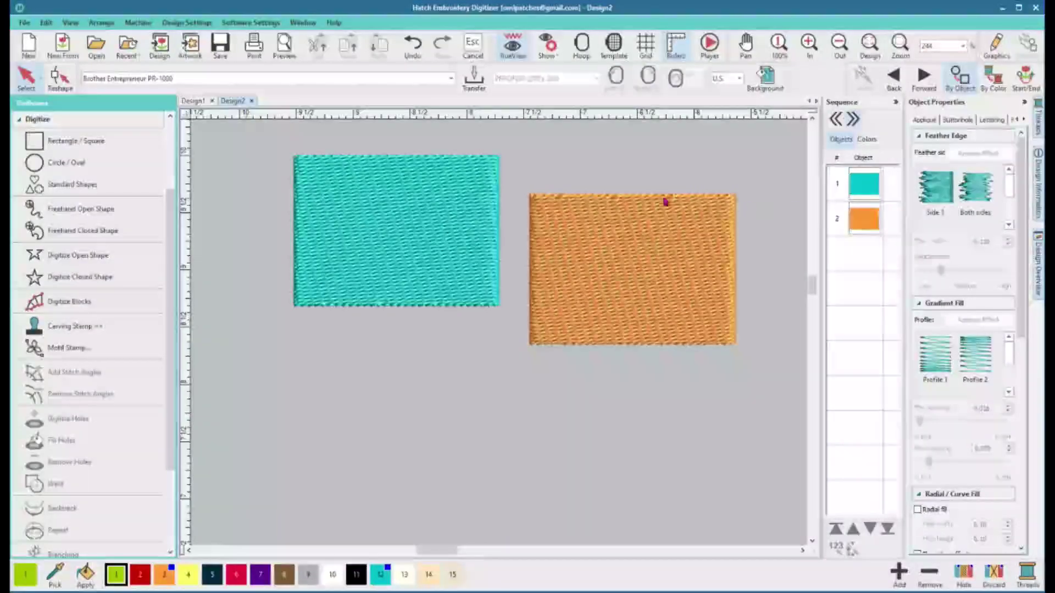
# - Lower the teal rectangle to match the orange rectangle's top edge and add a horizontal ruler guide
pyautogui.moveTo(394, 225); pyautogui.dragTo(397, 254)
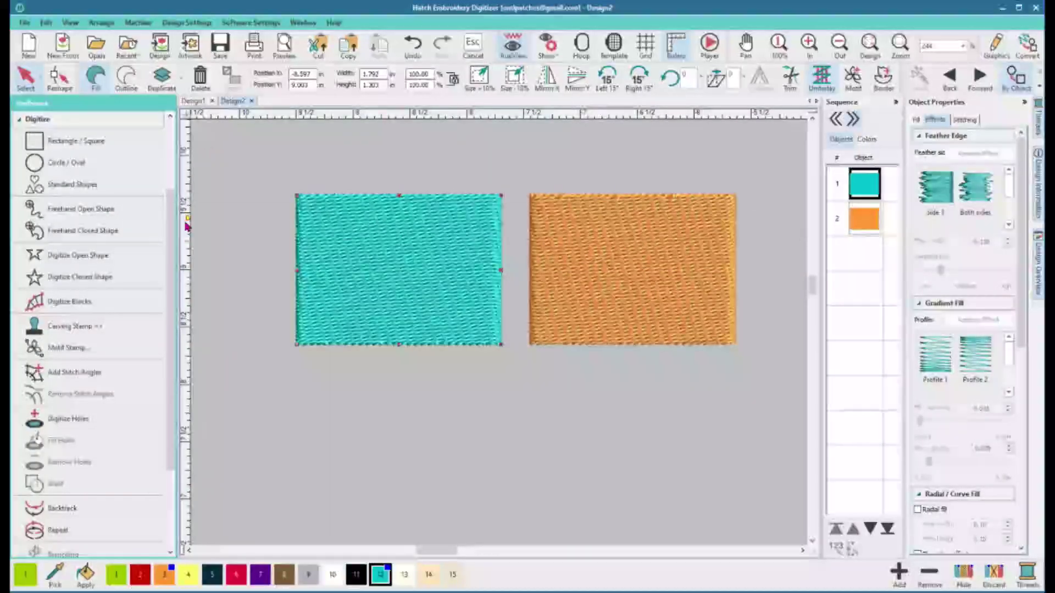
pyautogui.moveTo(187, 225); pyautogui.dragTo(206, 351)
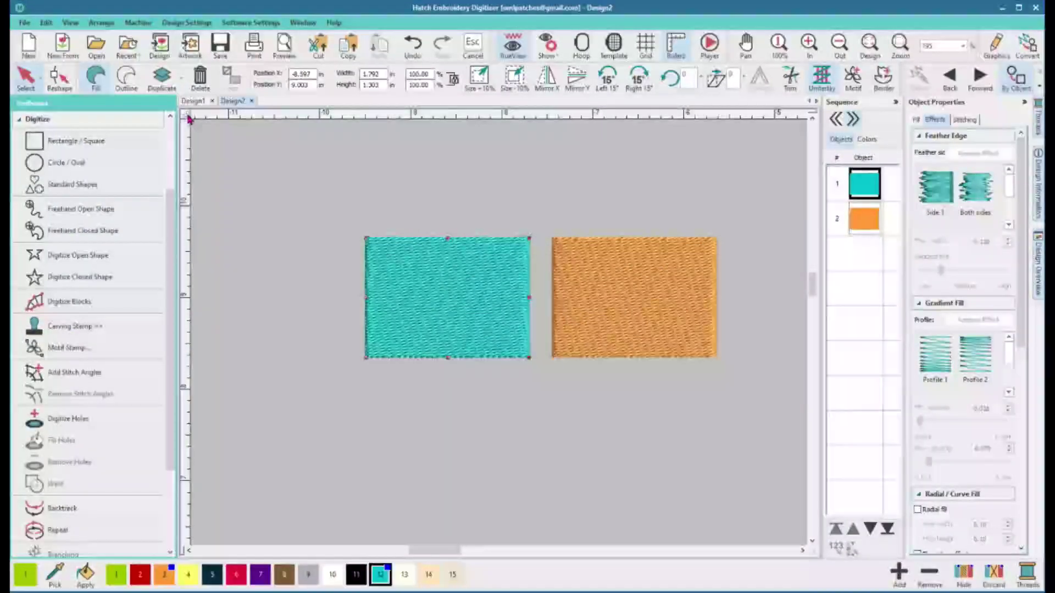
# - Shift the teal and orange rectangles up-left and colour the third rectangle crimson with palette colour 6
pyautogui.moveTo(455, 271); pyautogui.dragTo(416, 257)
pyautogui.click(561, 286)
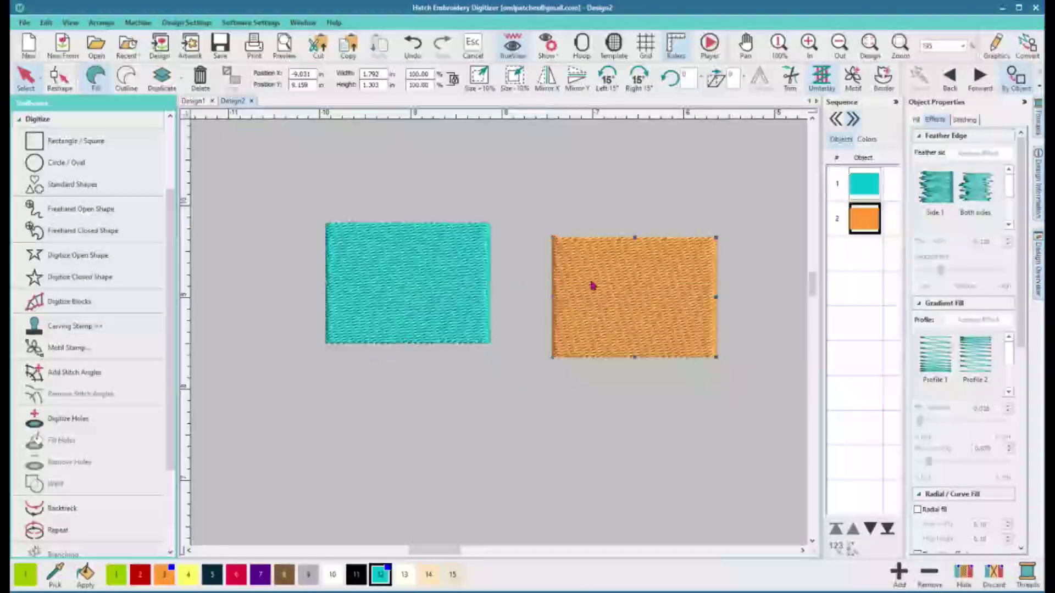
pyautogui.moveTo(572, 265); pyautogui.dragTo(558, 434)
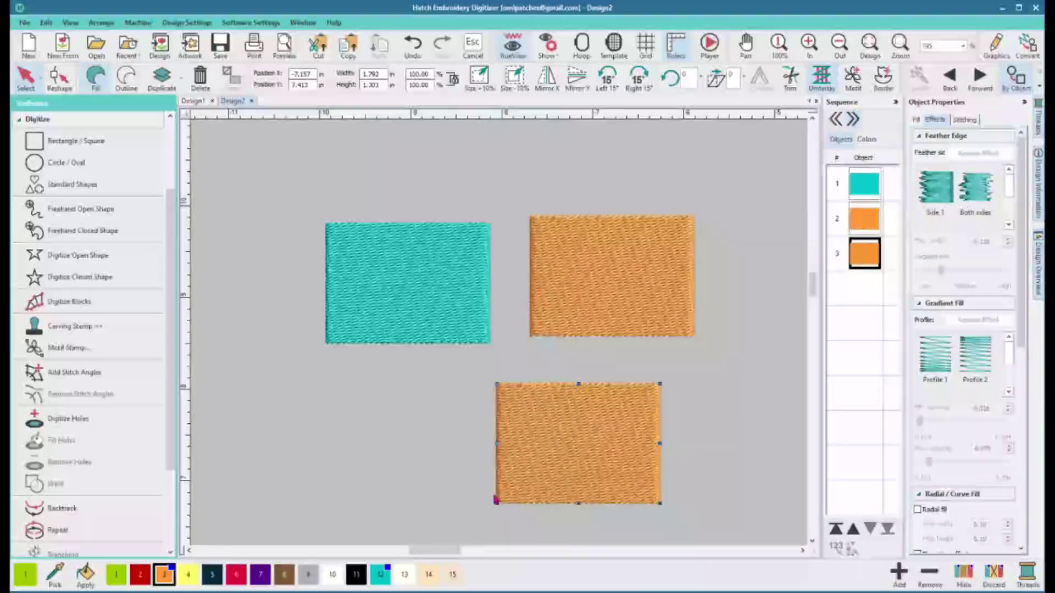
pyautogui.click(236, 575)
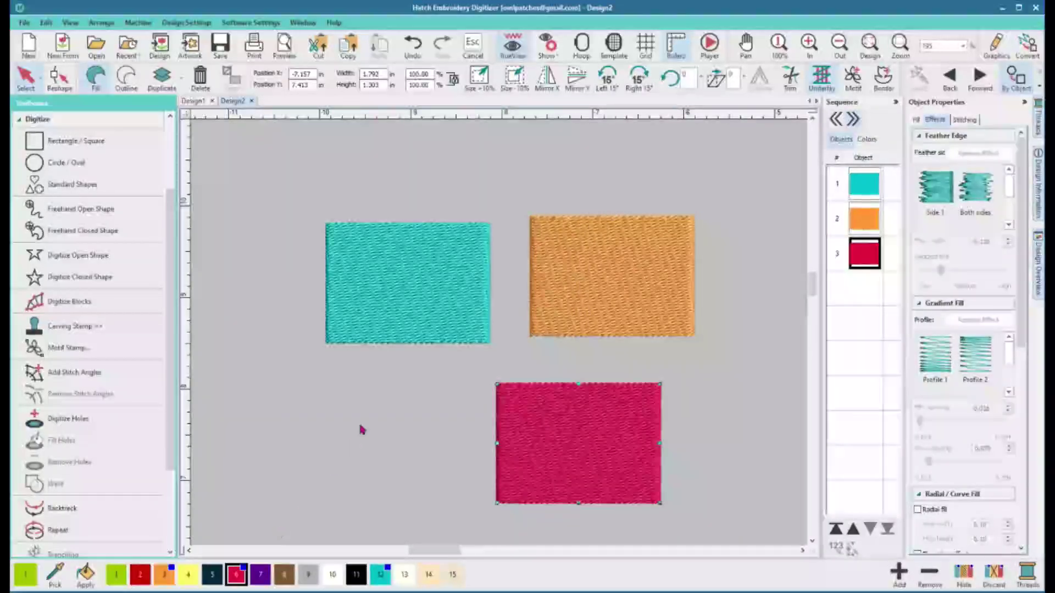
pyautogui.click(379, 418)
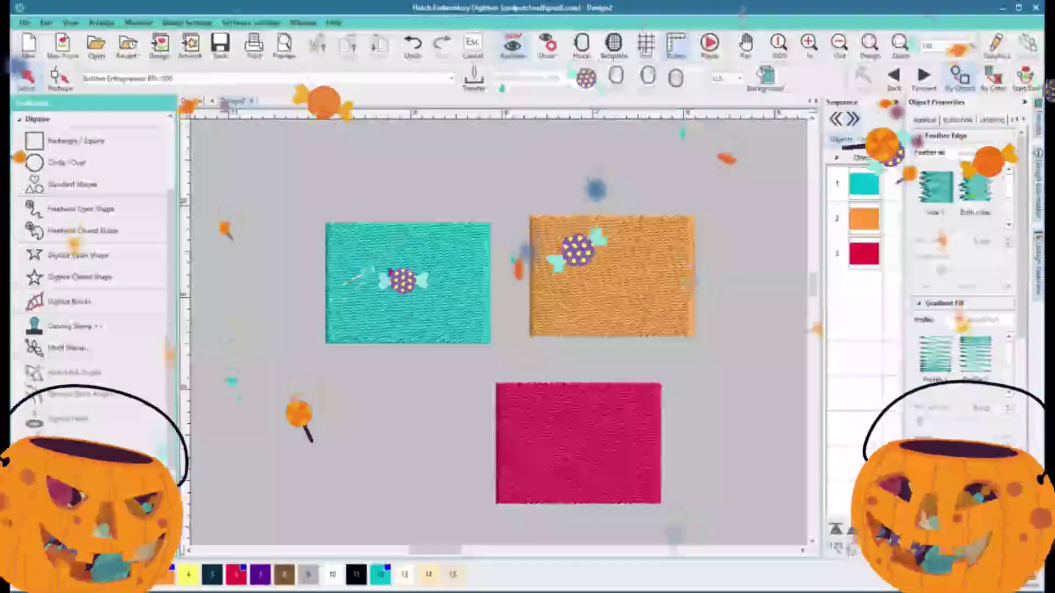
# - Raise the teal rectangle slightly, then deselect it
pyautogui.moveTo(393, 278); pyautogui.dragTo(397, 258)
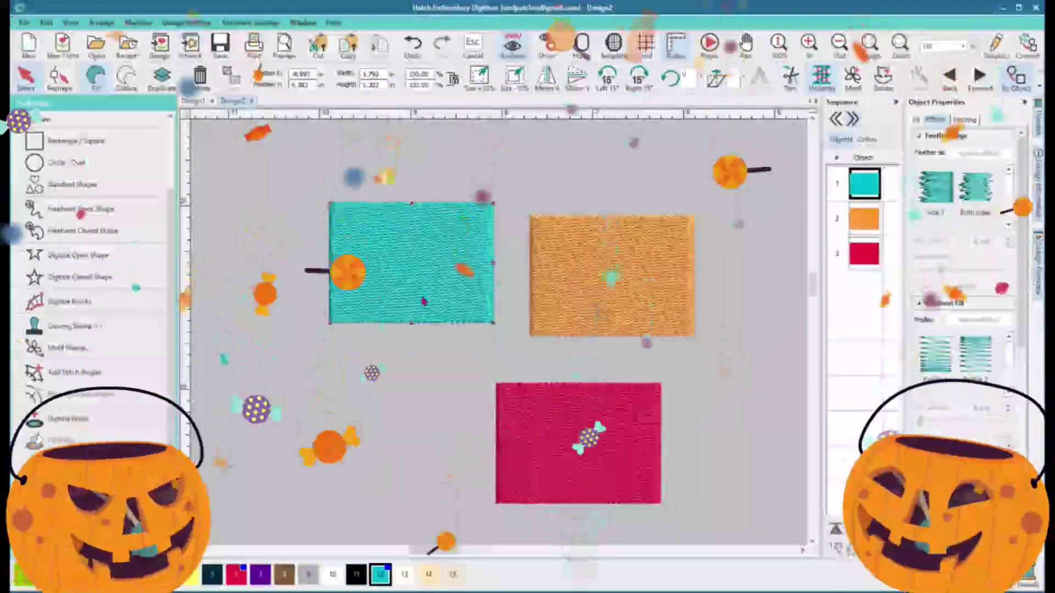
pyautogui.click(454, 353)
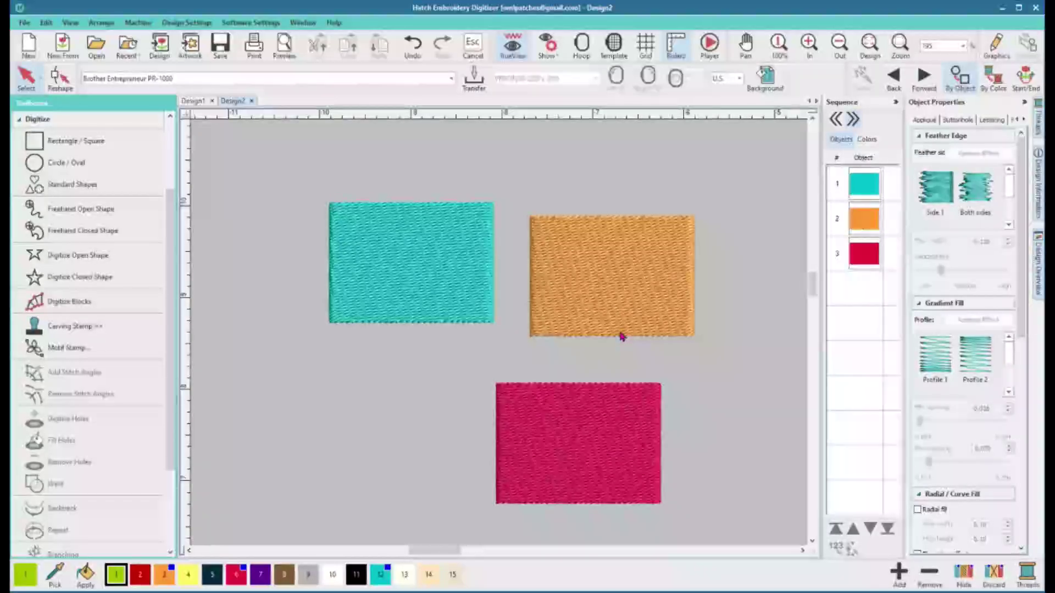
pyautogui.scroll(-1, 467, 336)
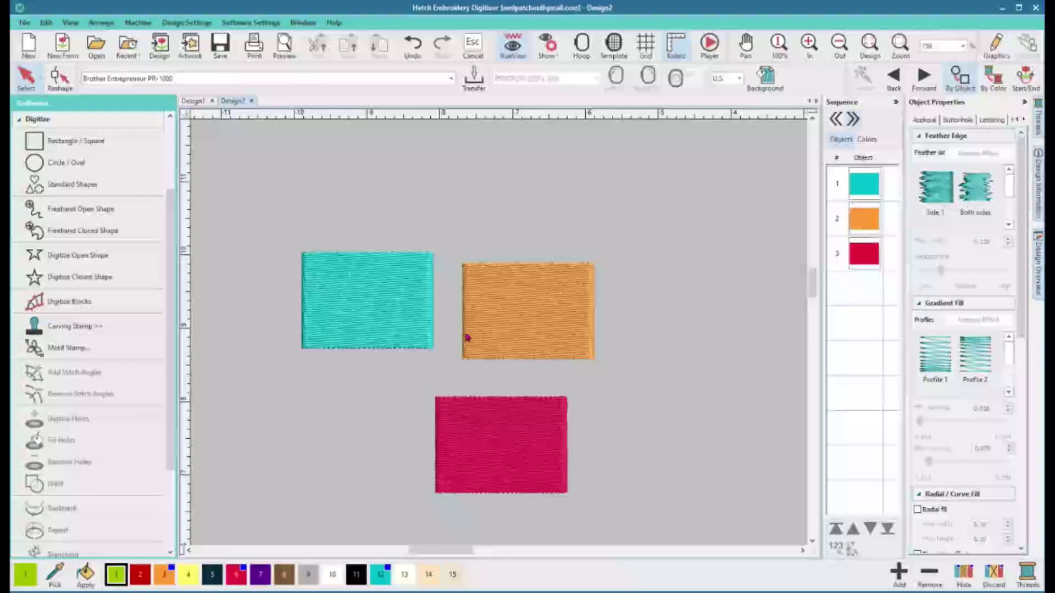
pyautogui.scroll(-1, 492, 336)
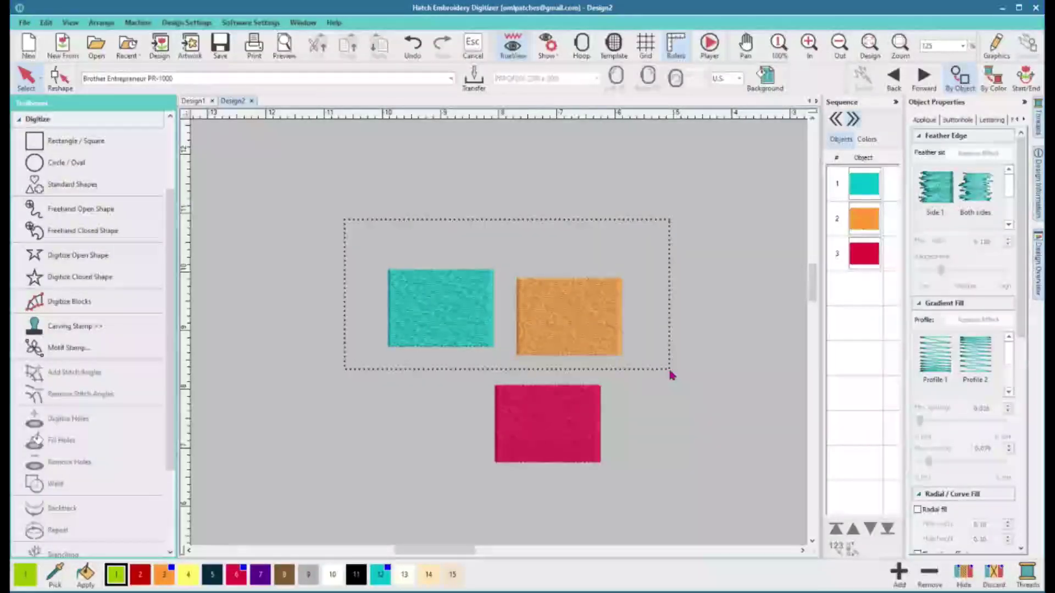
pyautogui.moveTo(671, 375); pyautogui.dragTo(671, 375)
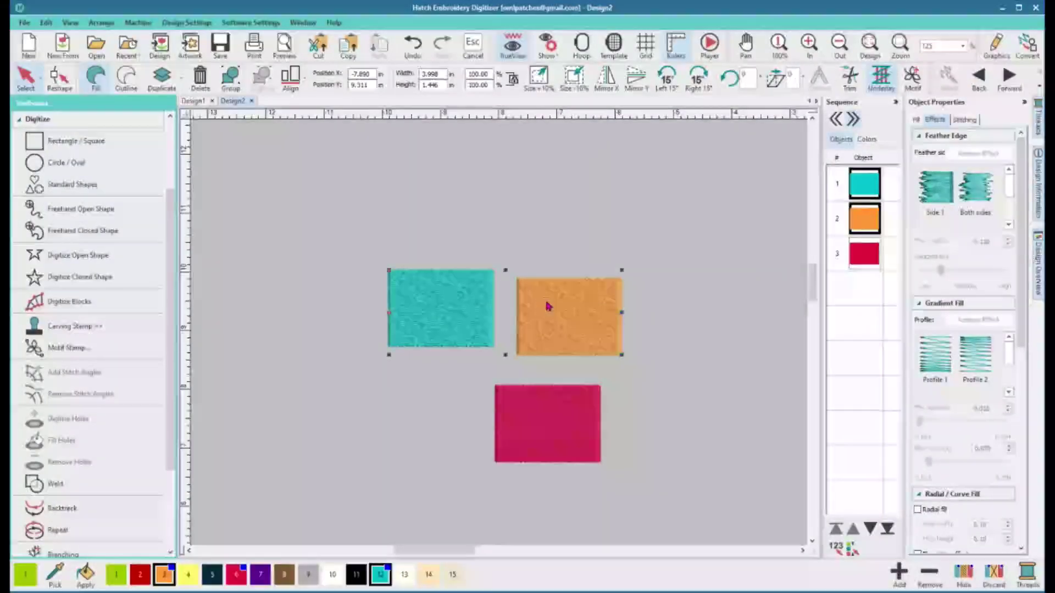
pyautogui.moveTo(336, 48)
pyautogui.mouseDown()
pyautogui.moveTo(362, 109)
pyautogui.moveTo(308, 51)
pyautogui.mouseUp()
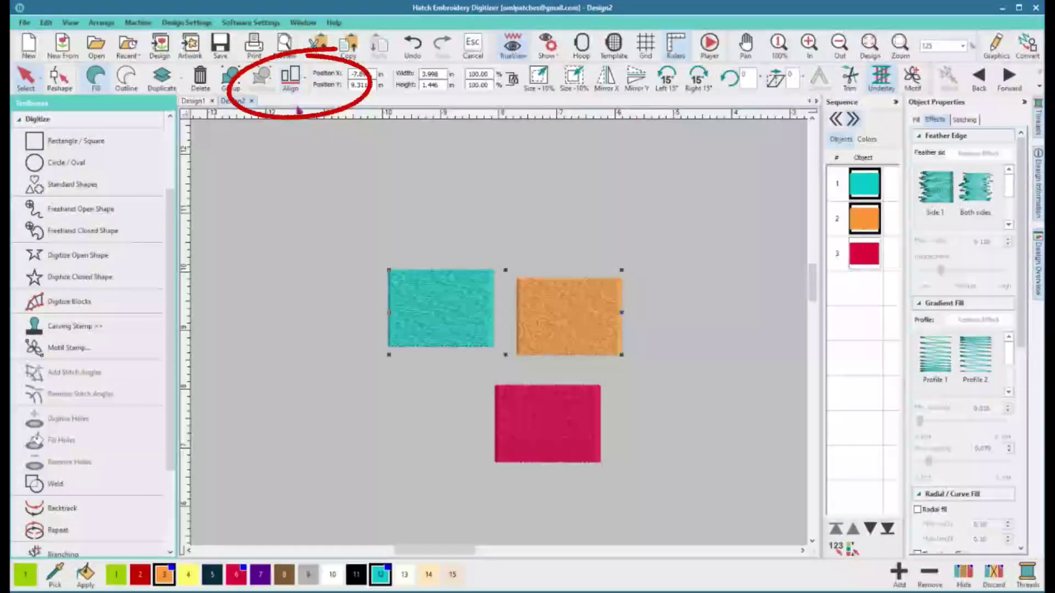
pyautogui.click(318, 224)
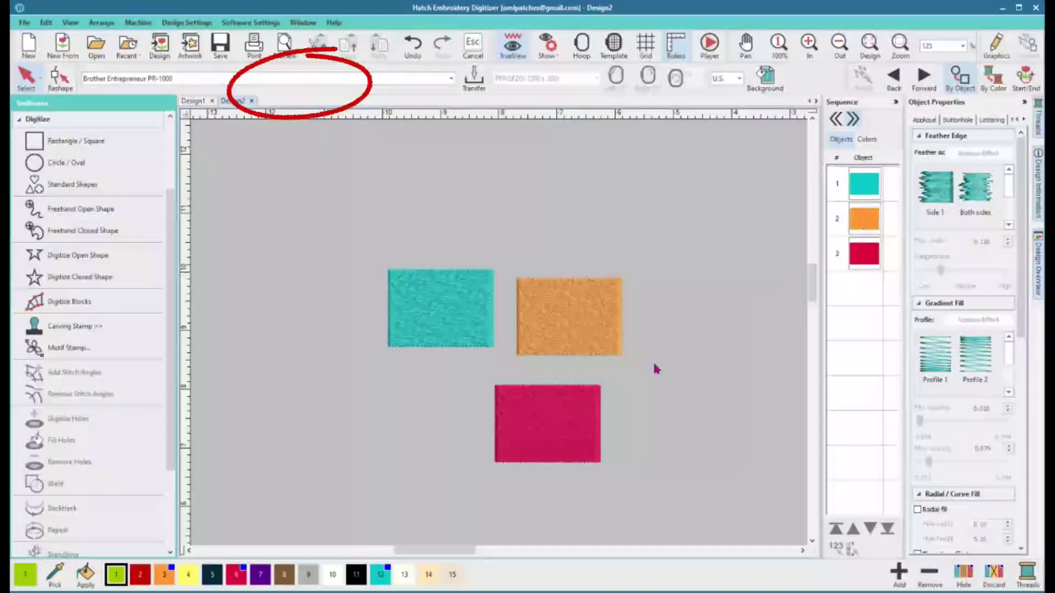
pyautogui.moveTo(656, 369); pyautogui.dragTo(678, 377)
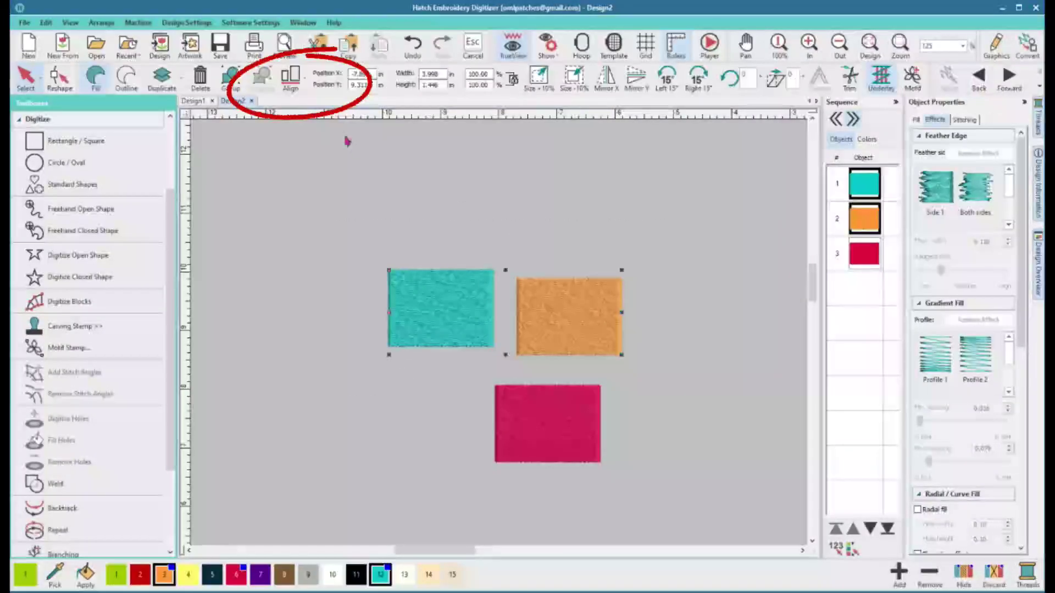
pyautogui.click(305, 82)
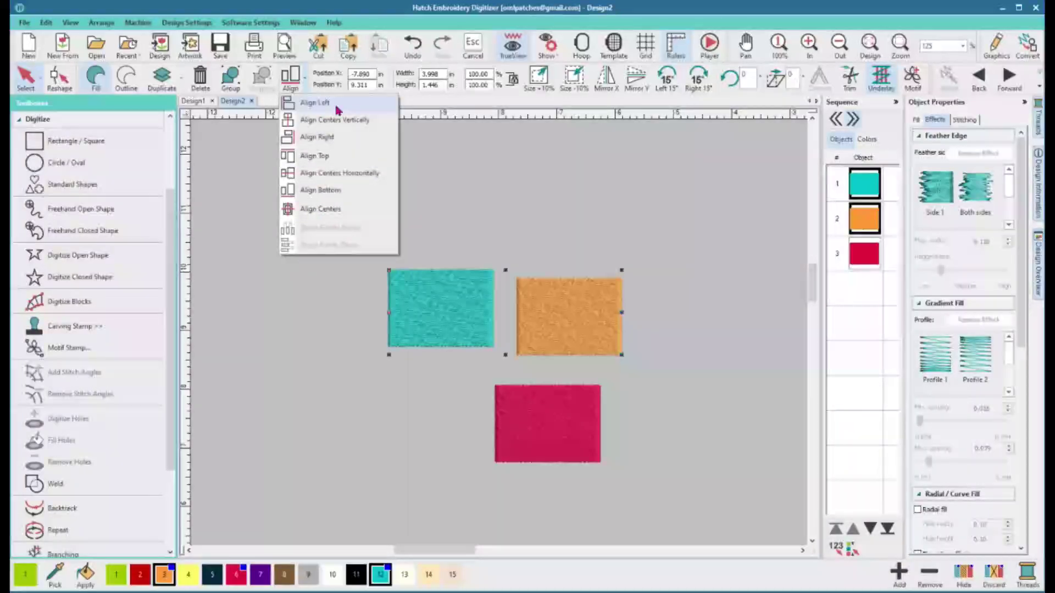
# - Stack the orange rectangle above the teal one and apply Align Left to both
pyautogui.click(560, 243)
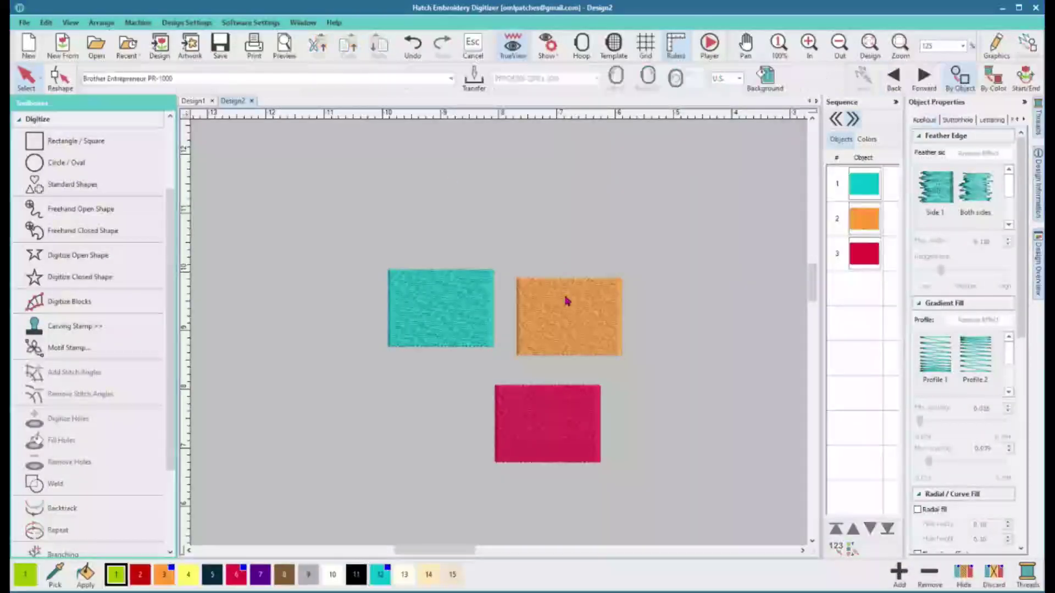
pyautogui.moveTo(572, 305); pyautogui.dragTo(466, 198)
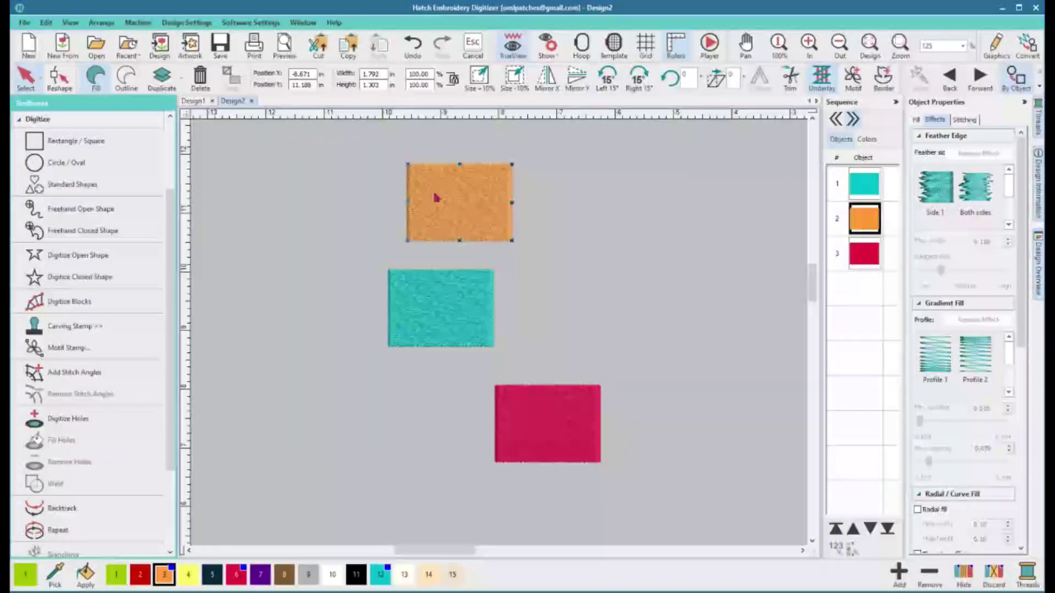
pyautogui.click(580, 321)
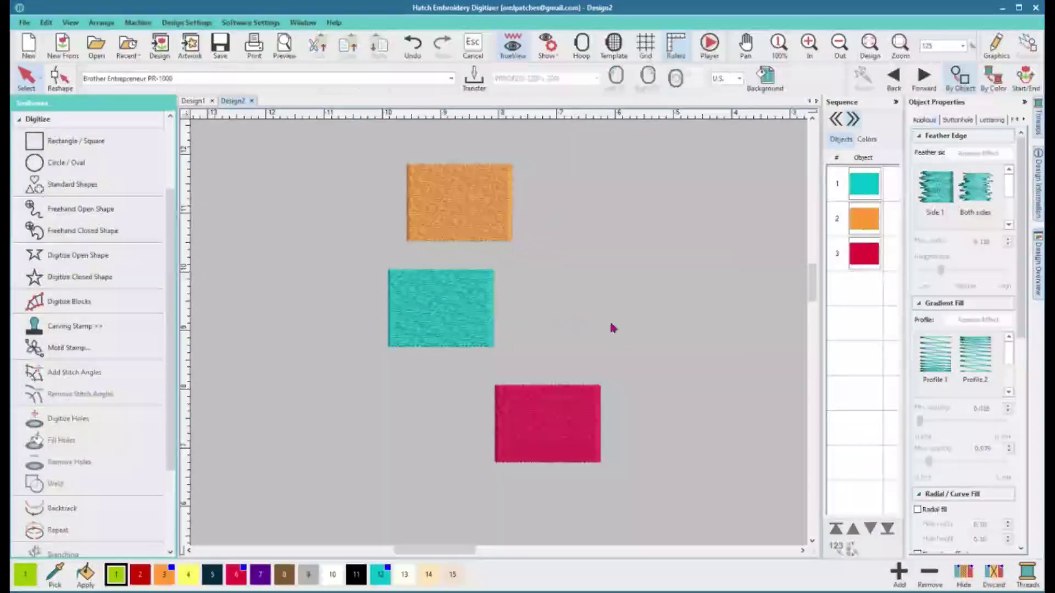
pyautogui.moveTo(355, 144); pyautogui.dragTo(564, 365)
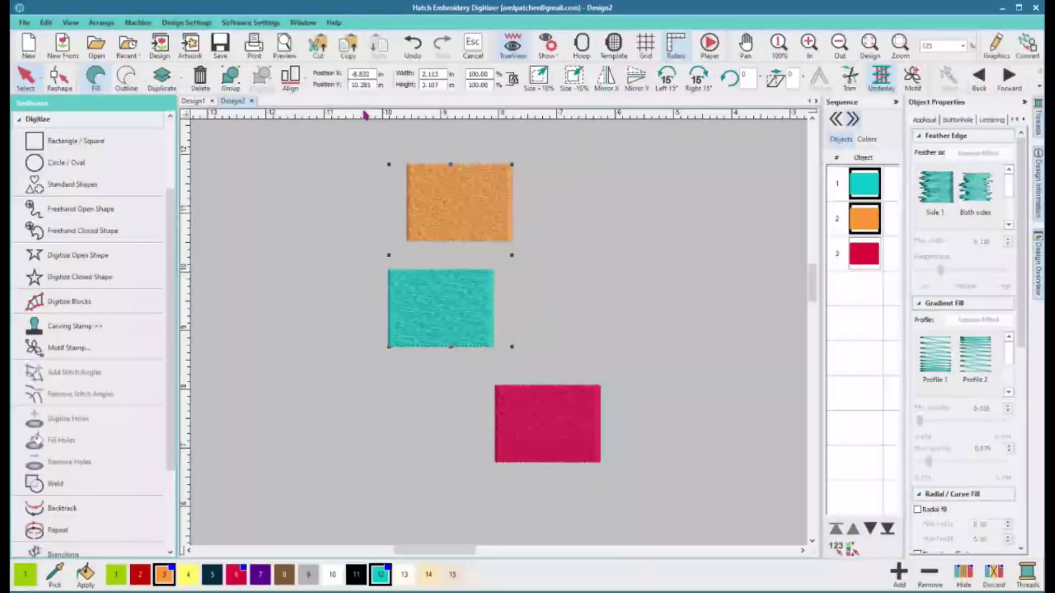
pyautogui.click(306, 83)
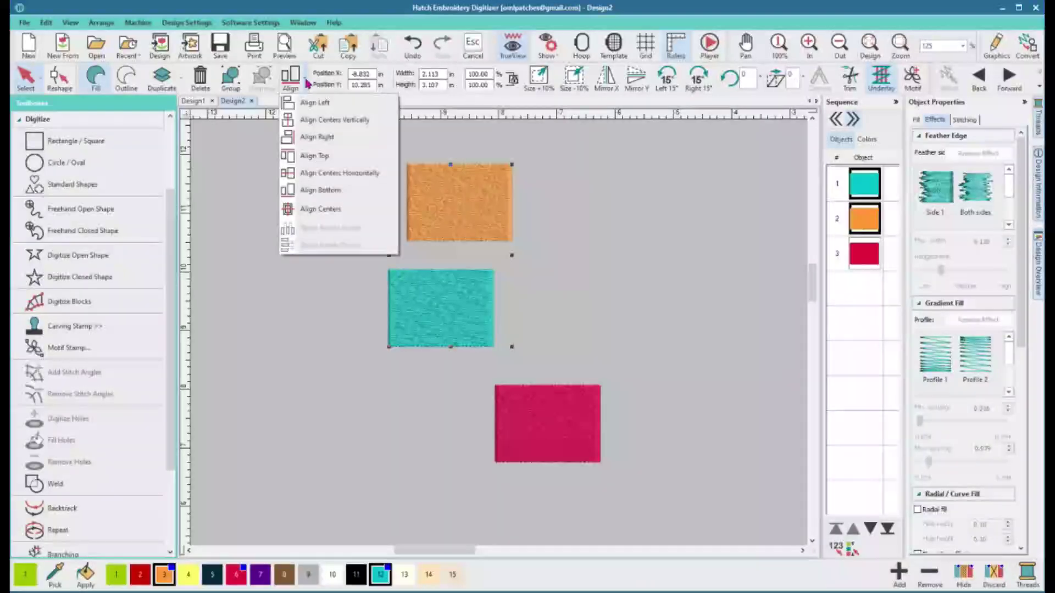
pyautogui.click(316, 109)
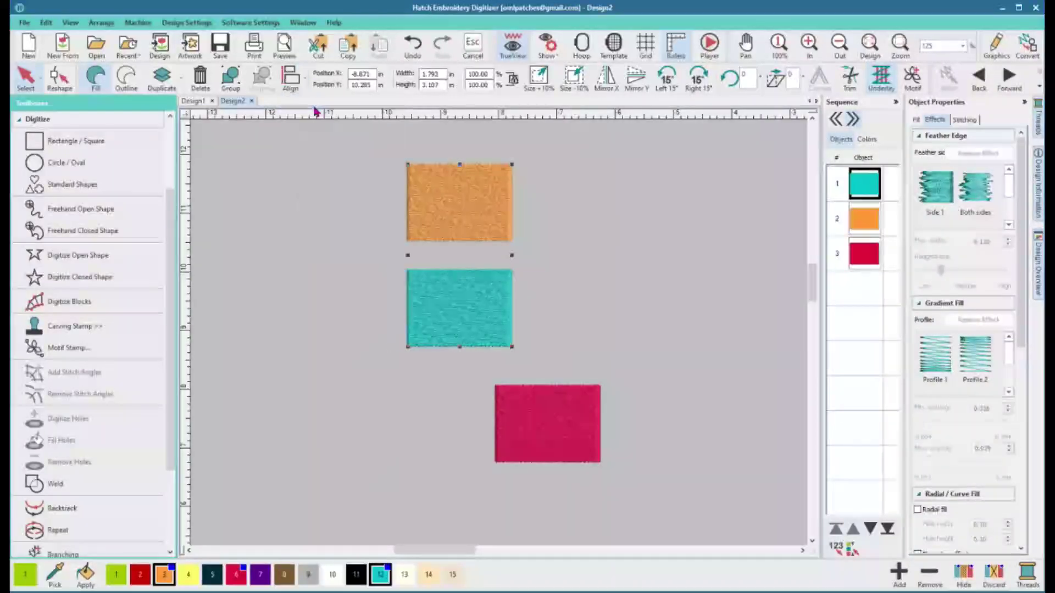
pyautogui.click(577, 228)
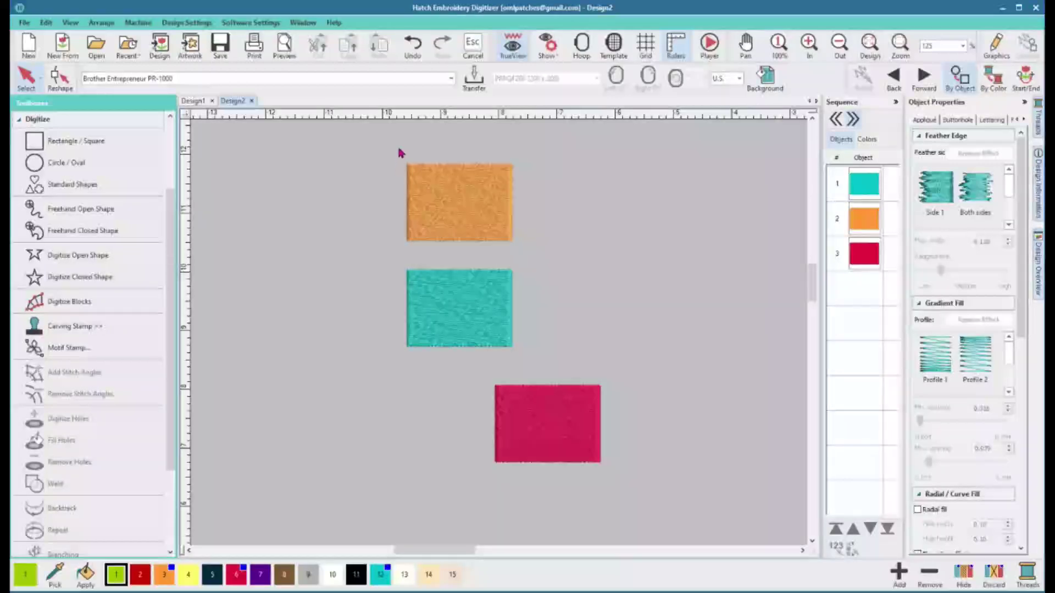
# - Add a single vertical guide from the top ruler and position it further left
pyautogui.click(389, 115)
pyautogui.click(403, 116)
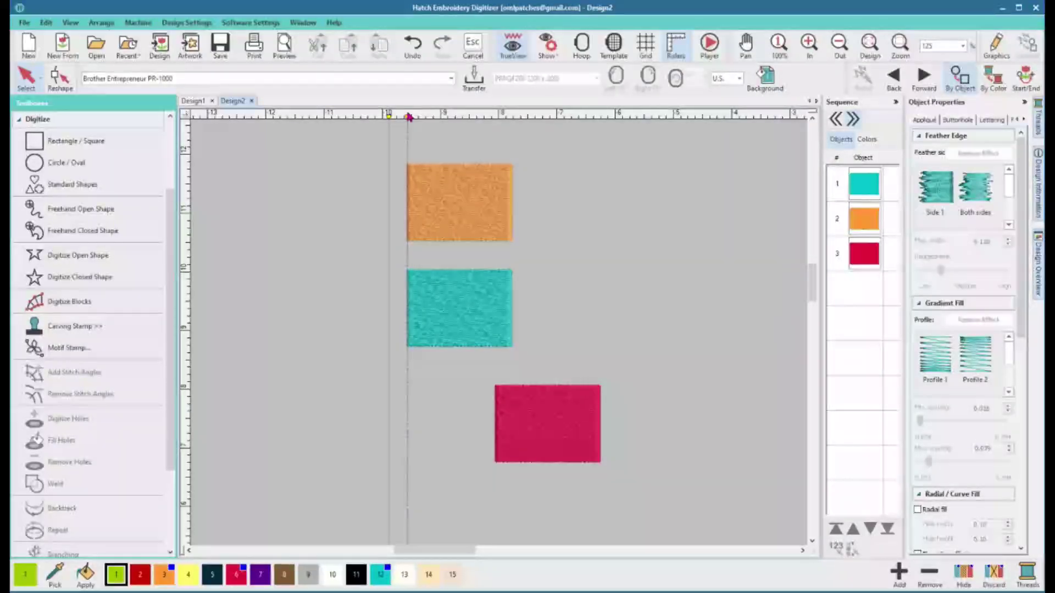
pyautogui.moveTo(408, 116); pyautogui.dragTo(244, 103)
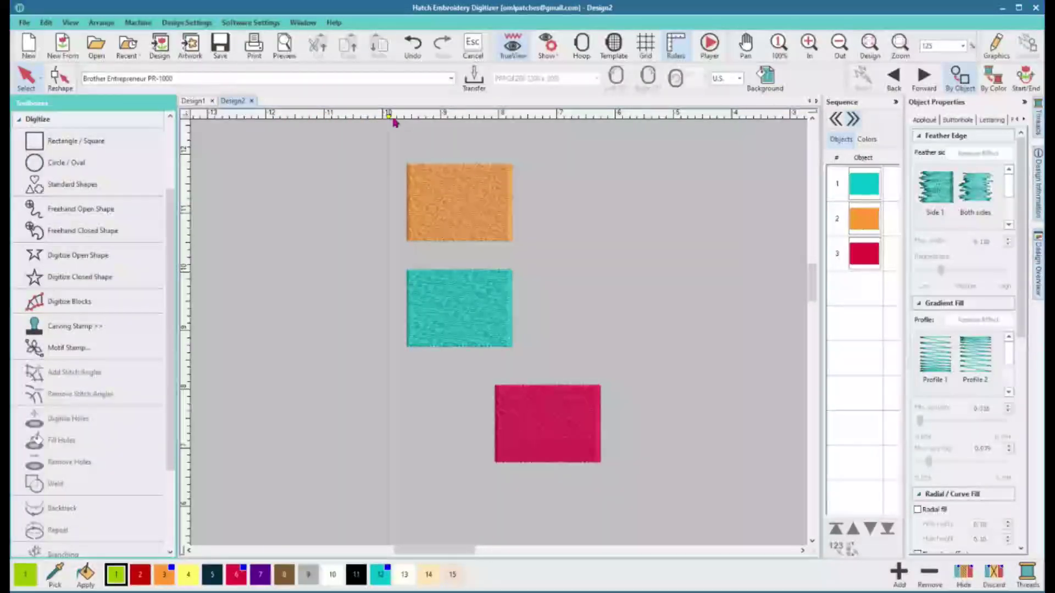
pyautogui.moveTo(390, 116); pyautogui.dragTo(259, 117)
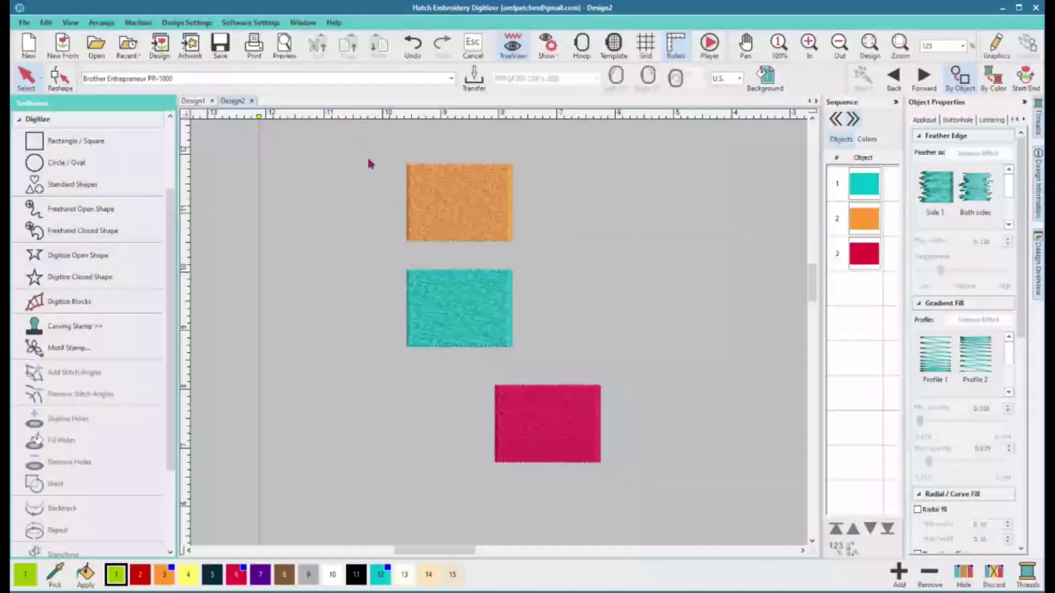
# - Reposition the teal rectangle, then select both rectangles and apply Align Right to match their edges
pyautogui.click(454, 283)
pyautogui.moveTo(454, 282); pyautogui.dragTo(395, 270)
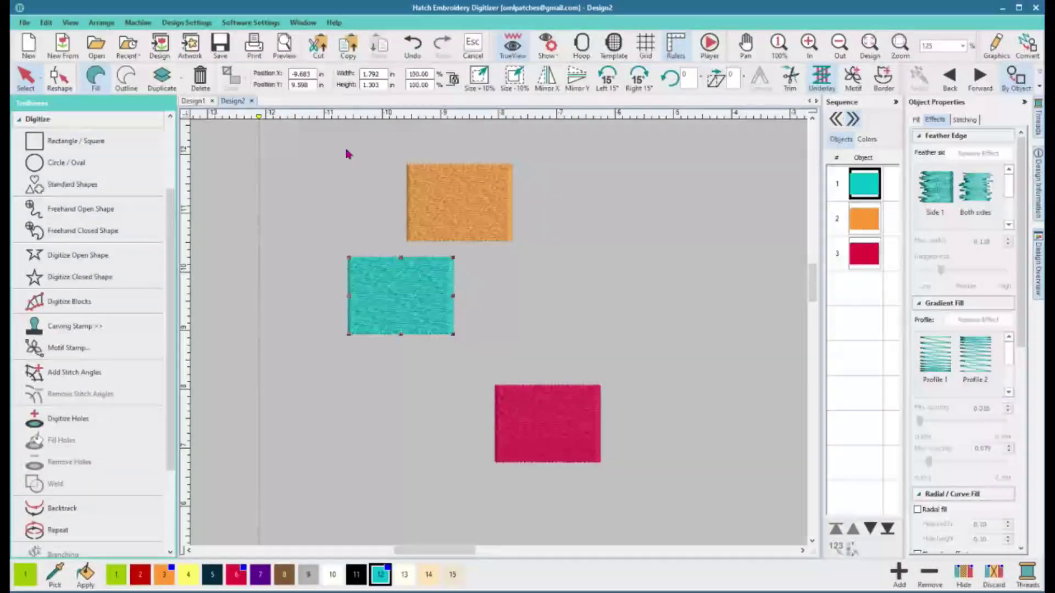
pyautogui.click(297, 140)
pyautogui.moveTo(297, 139); pyautogui.dragTo(405, 219)
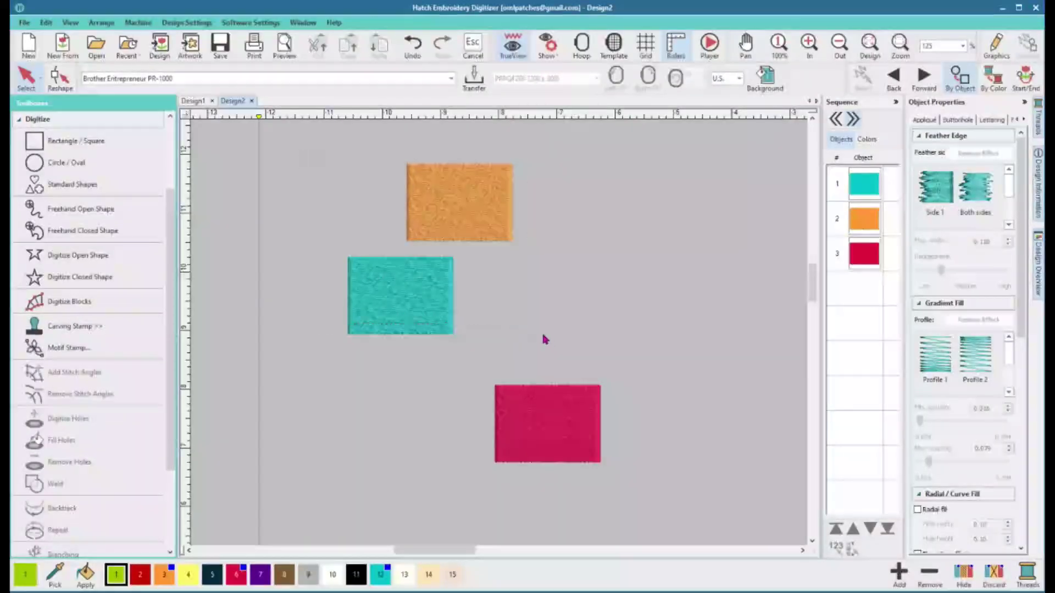
pyautogui.moveTo(557, 352); pyautogui.dragTo(297, 129)
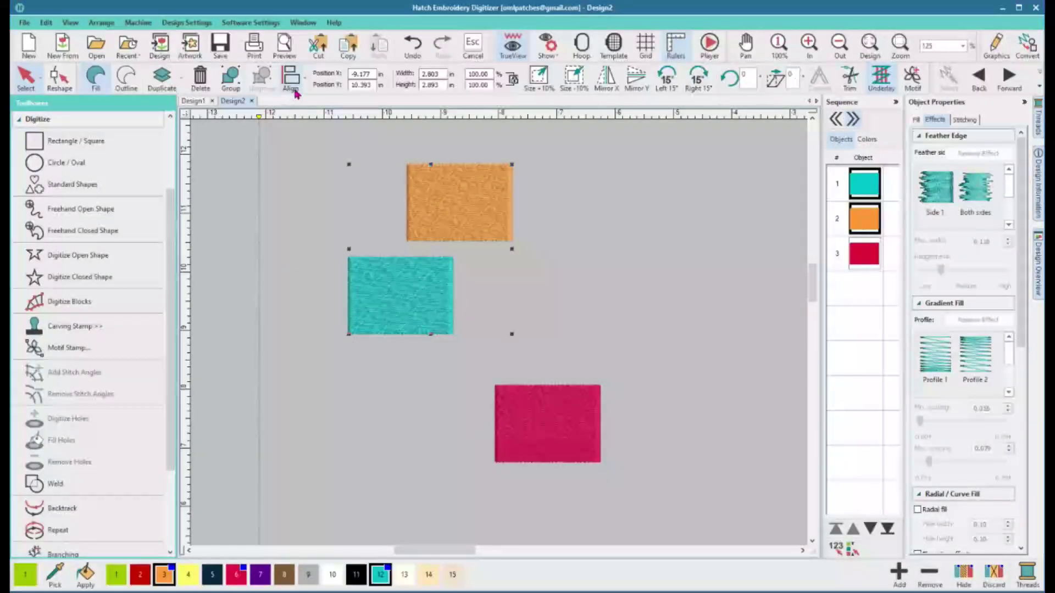
pyautogui.click(305, 84)
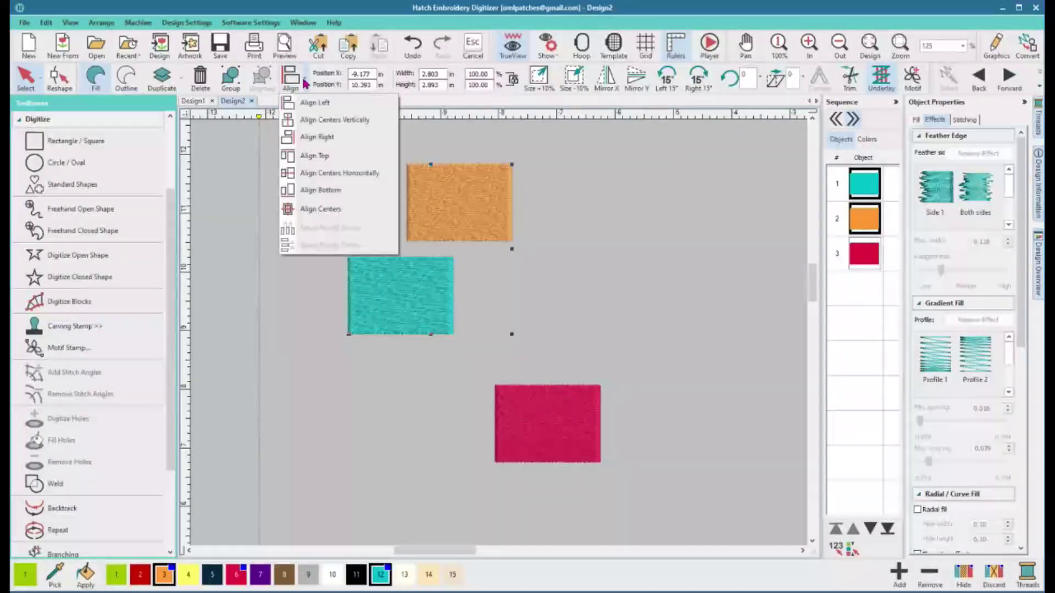
pyautogui.click(330, 120)
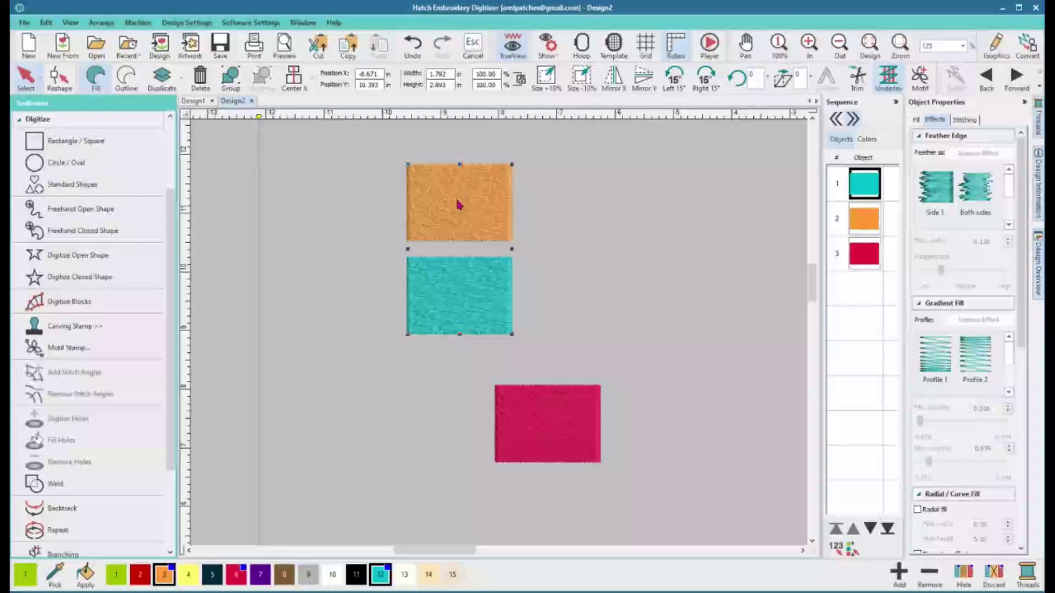
pyautogui.click(601, 318)
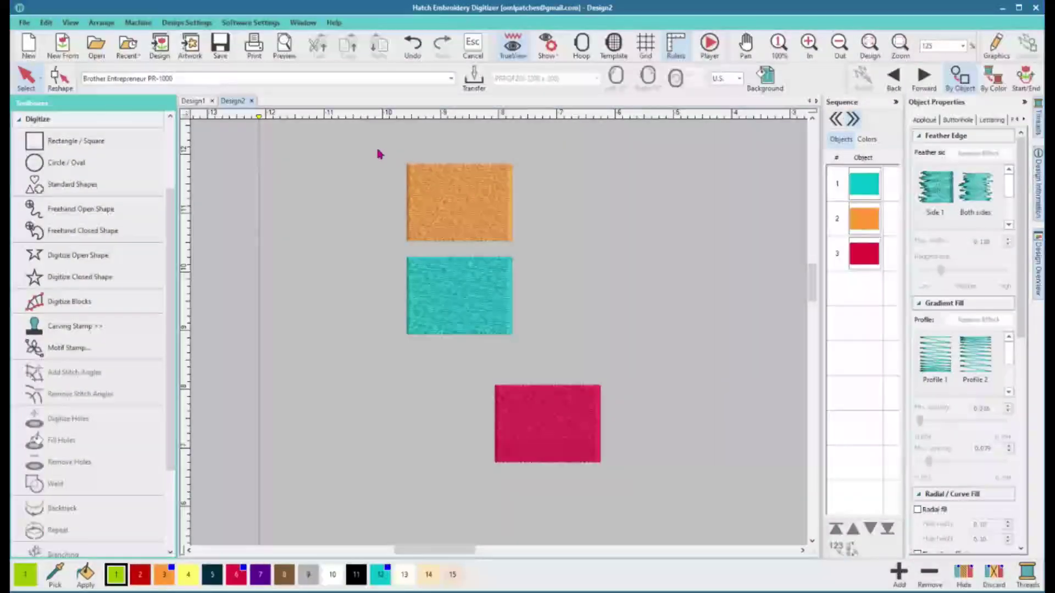
pyautogui.moveTo(377, 153); pyautogui.dragTo(565, 353)
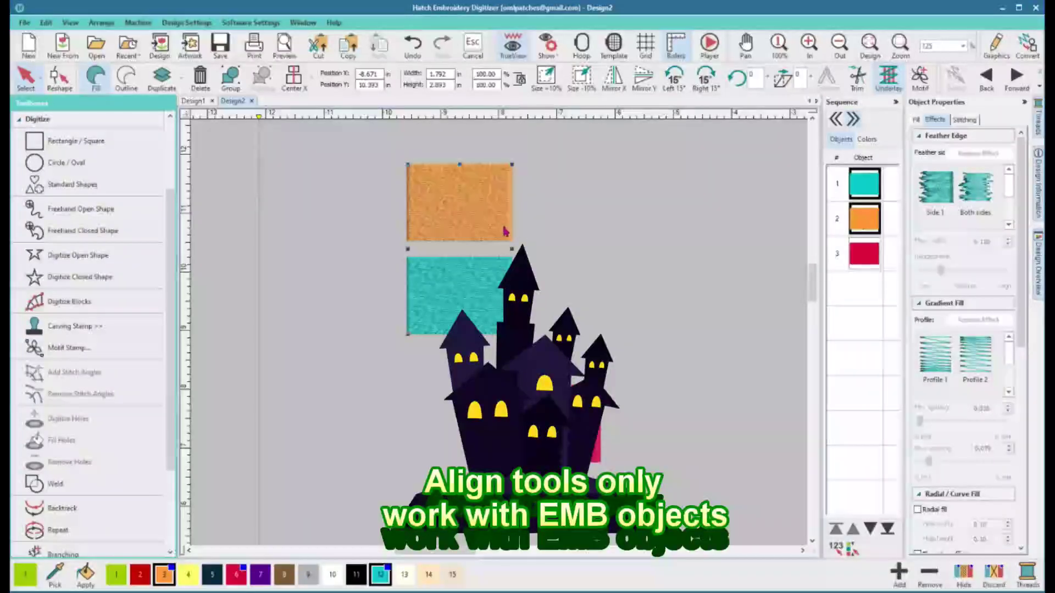
pyautogui.click(431, 171)
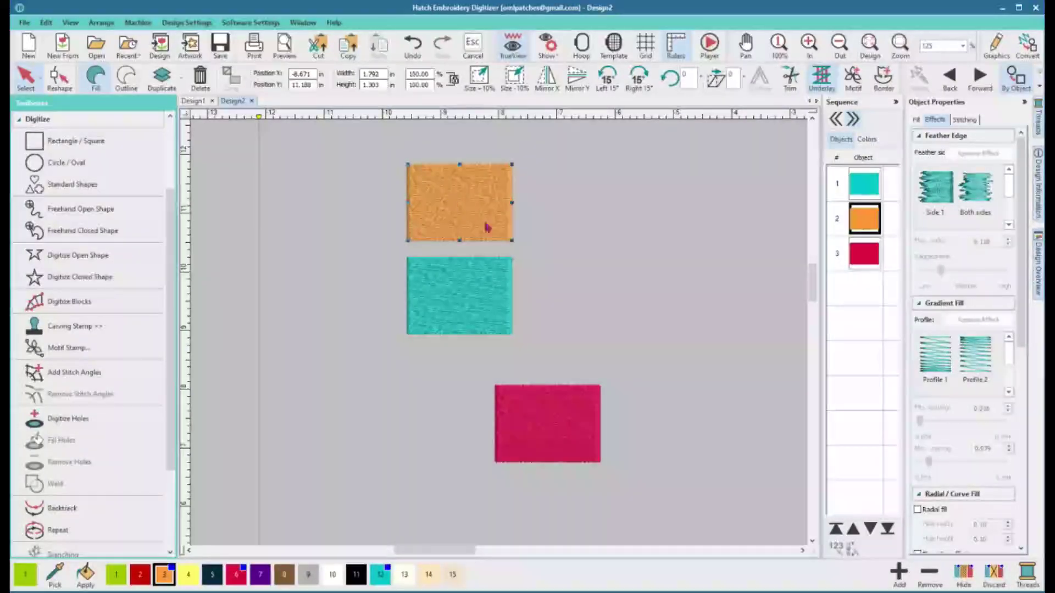
# - Push the teal rectangle right, realign it under the orange one with Align Right, then reselect both
pyautogui.click(459, 283)
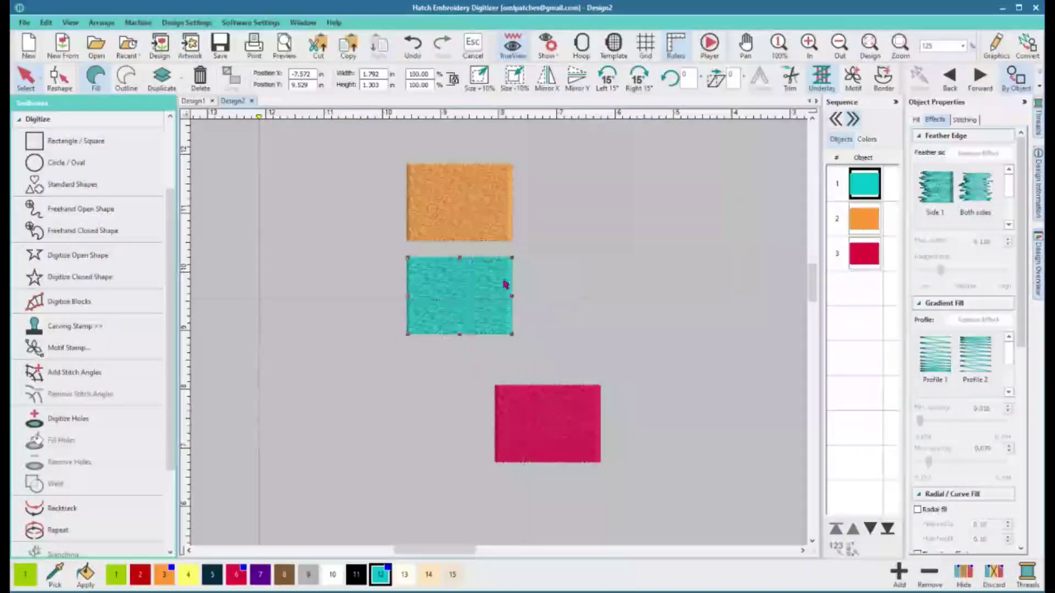
pyautogui.moveTo(502, 282); pyautogui.dragTo(565, 285)
pyautogui.moveTo(383, 156); pyautogui.dragTo(621, 356)
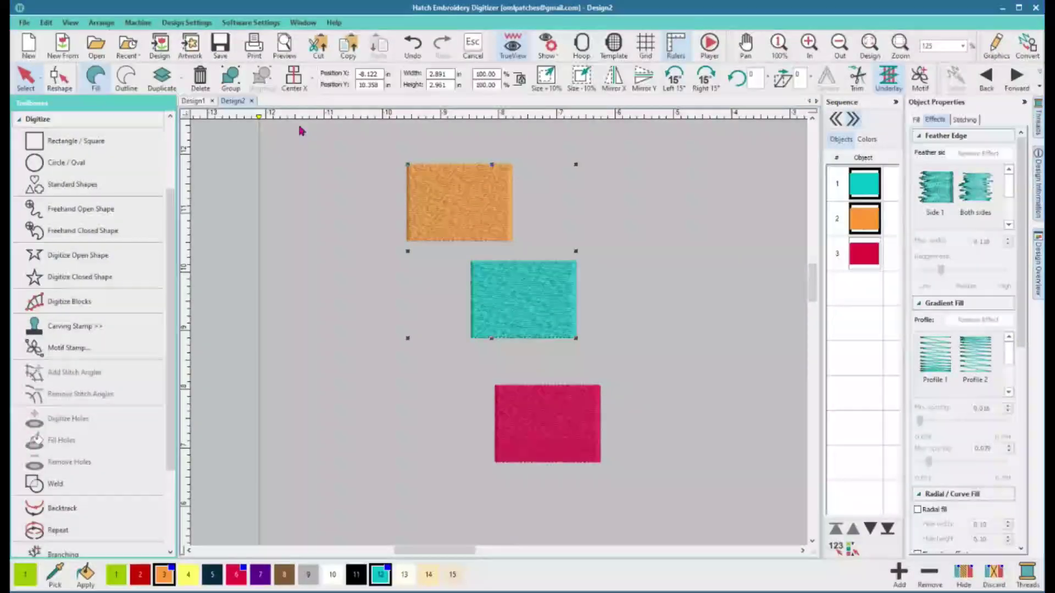
pyautogui.click(314, 81)
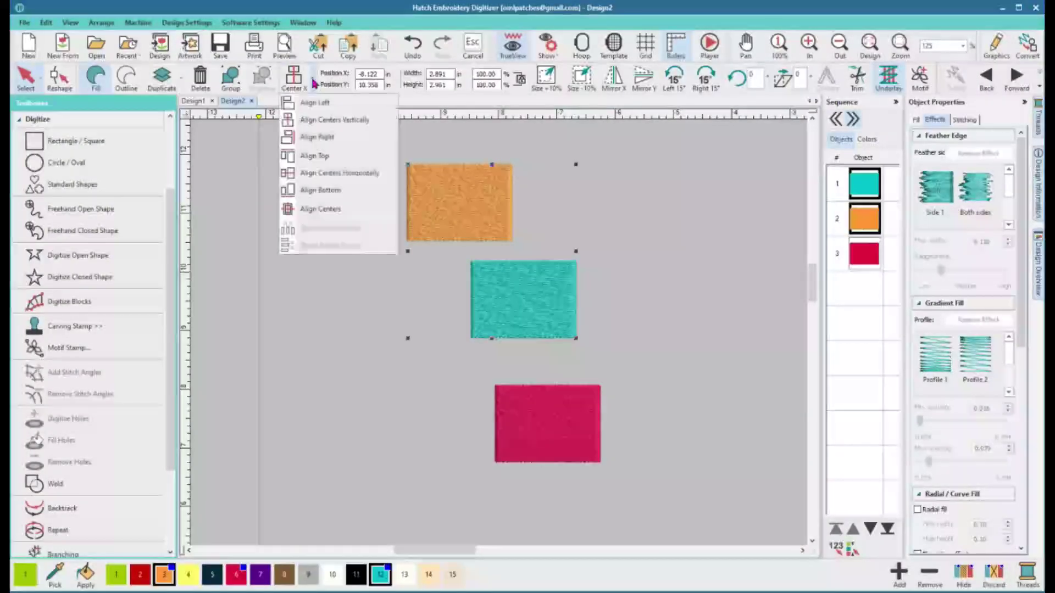
pyautogui.click(319, 137)
pyautogui.click(600, 282)
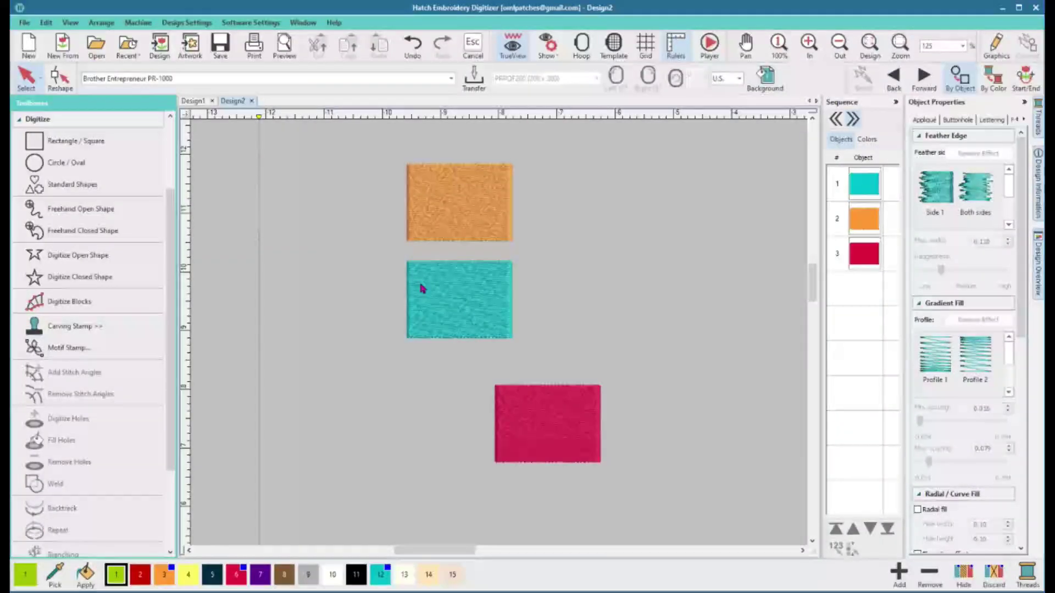
pyautogui.click(436, 295)
pyautogui.click(596, 269)
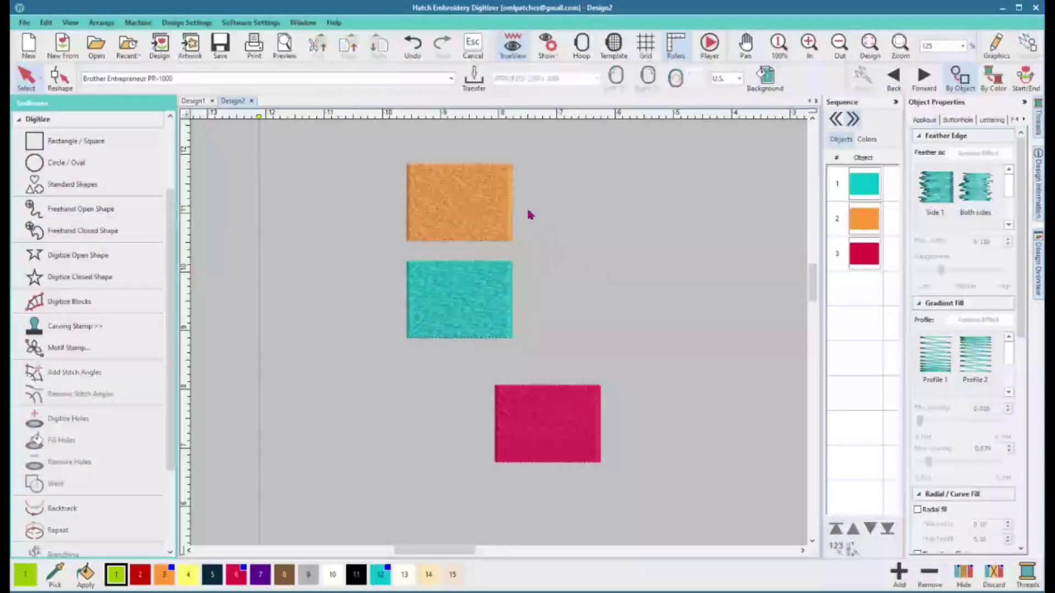
pyautogui.moveTo(365, 160); pyautogui.dragTo(614, 350)
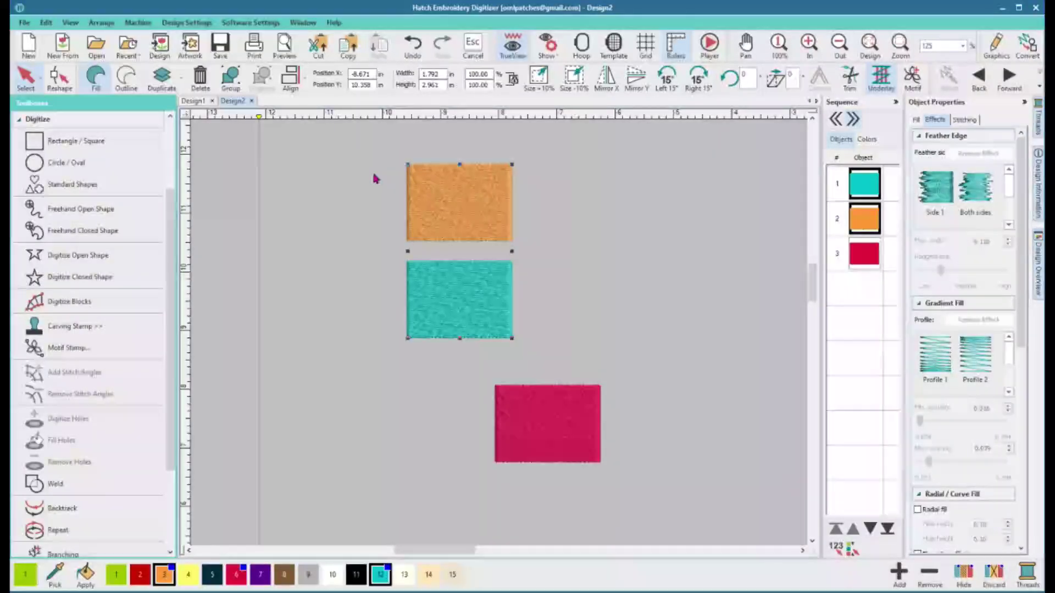
# - Move the teal rectangle beside the orange one and apply Align Top to both
pyautogui.click(307, 81)
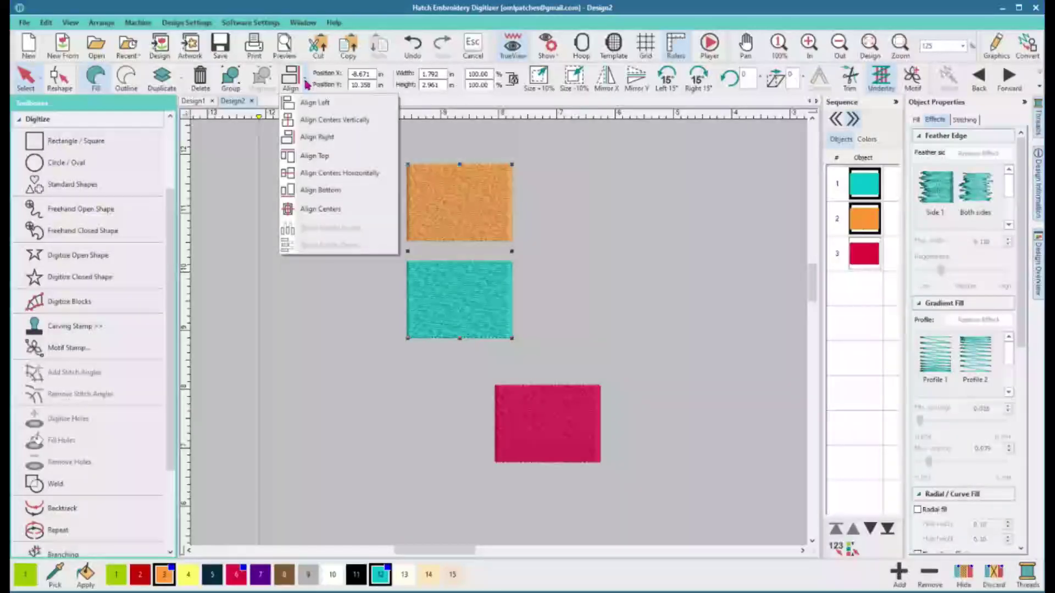
pyautogui.click(538, 285)
pyautogui.click(466, 296)
pyautogui.moveTo(466, 296); pyautogui.dragTo(559, 219)
pyautogui.moveTo(704, 300); pyautogui.dragTo(351, 157)
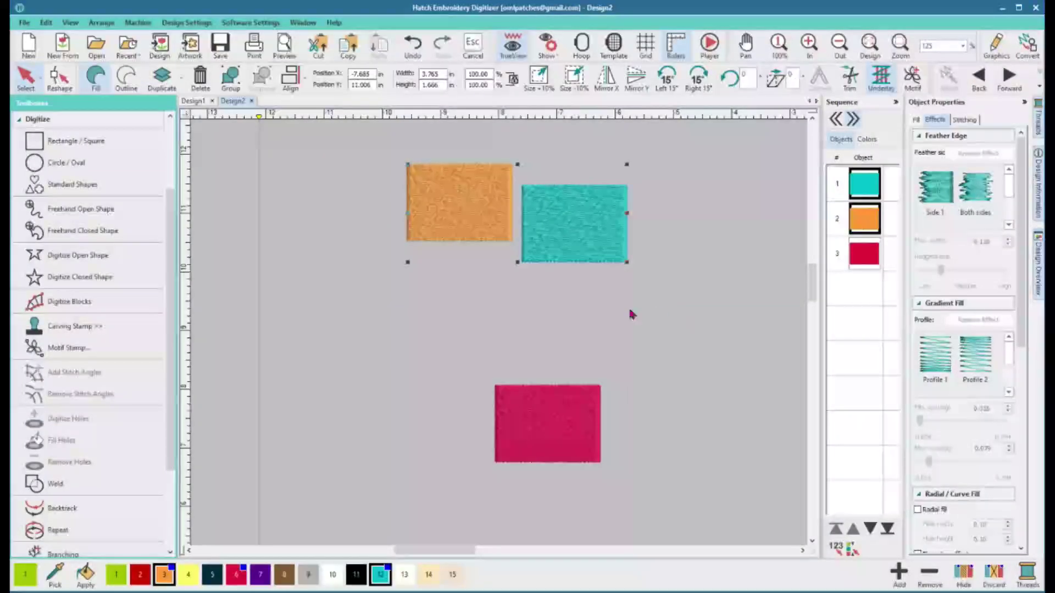
pyautogui.click(306, 79)
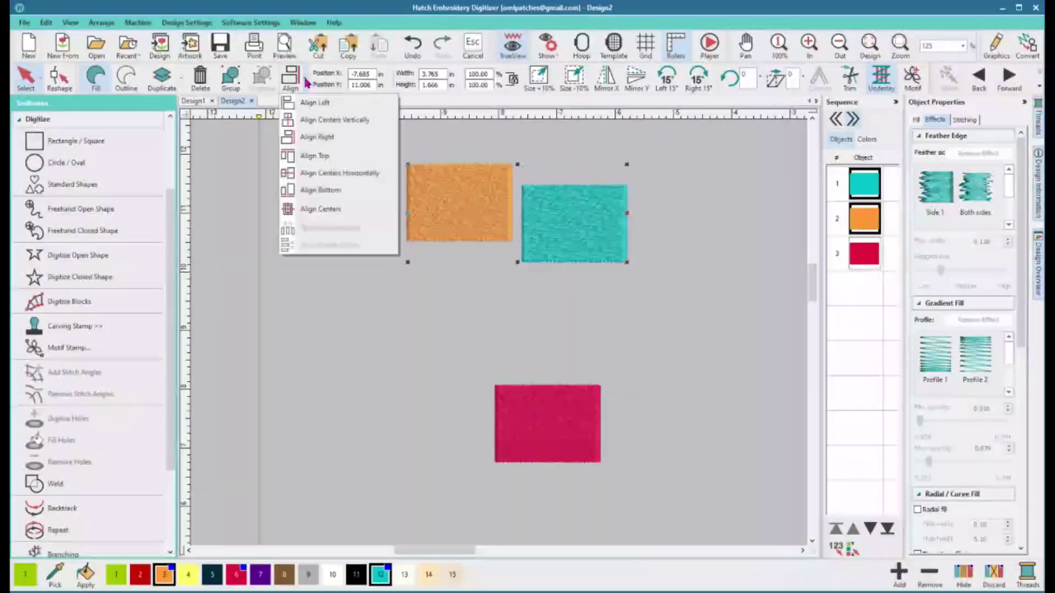
pyautogui.click(309, 157)
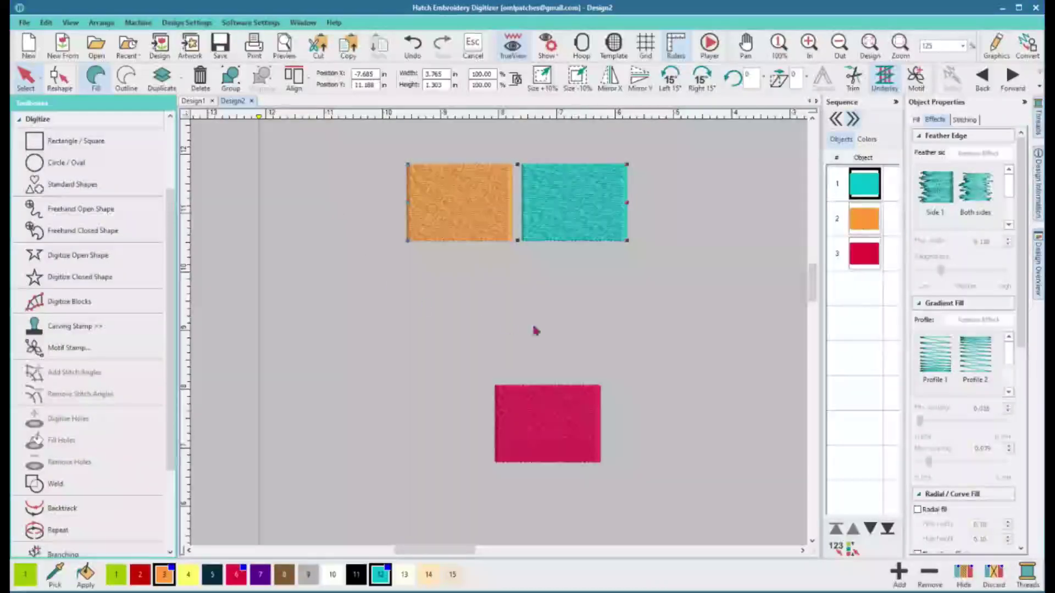
pyautogui.click(608, 305)
# - Shift the teal rectangle lower, then level both rectangles with Align Centers Horizontally
pyautogui.moveTo(574, 208); pyautogui.dragTo(590, 266)
pyautogui.moveTo(394, 136); pyautogui.dragTo(690, 335)
pyautogui.click(308, 83)
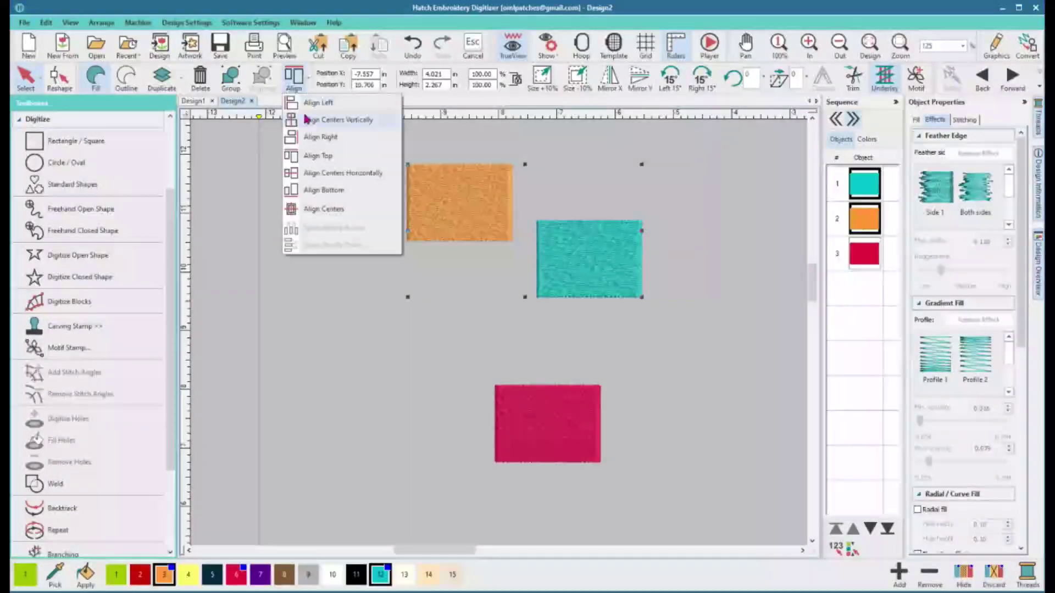
pyautogui.click(324, 174)
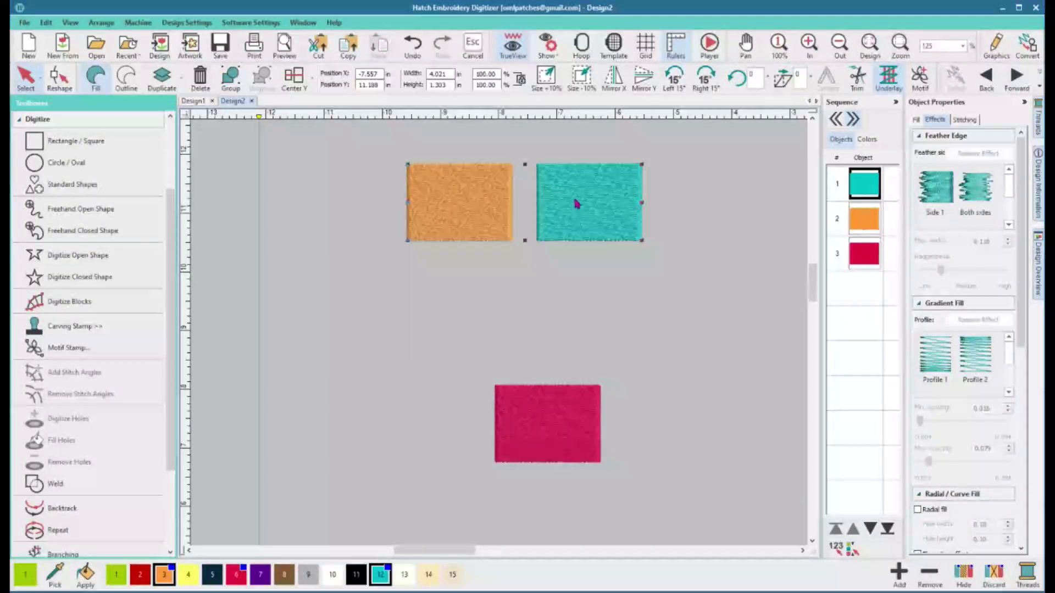
# - Select the orange and teal rectangles and centre them horizontally on each other
pyautogui.moveTo(575, 207); pyautogui.dragTo(612, 323)
pyautogui.click(579, 230)
pyautogui.press('Escape')
pyautogui.moveTo(378, 166); pyautogui.dragTo(719, 355)
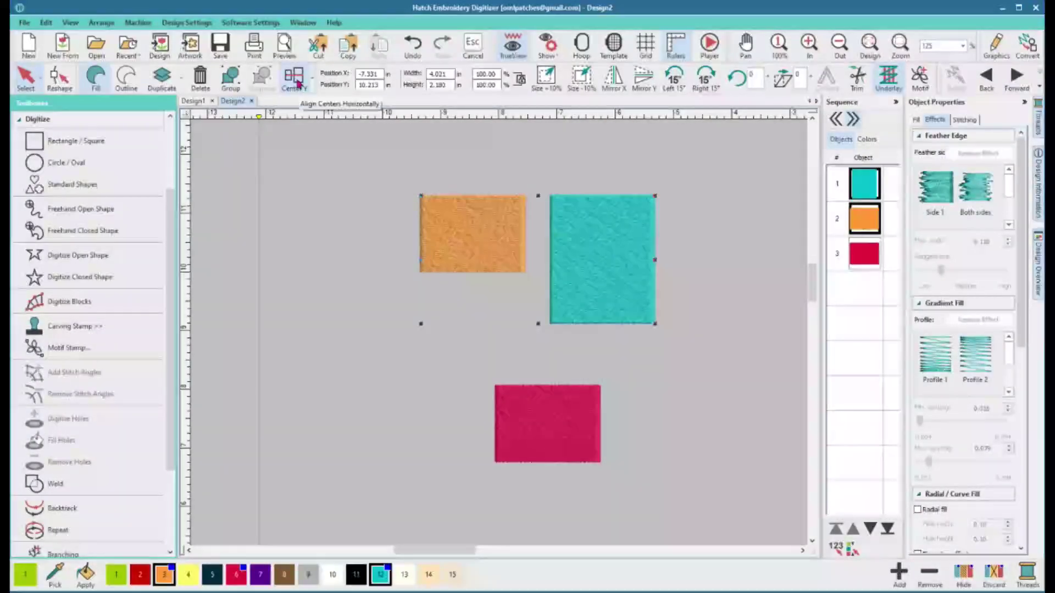
pyautogui.click(294, 80)
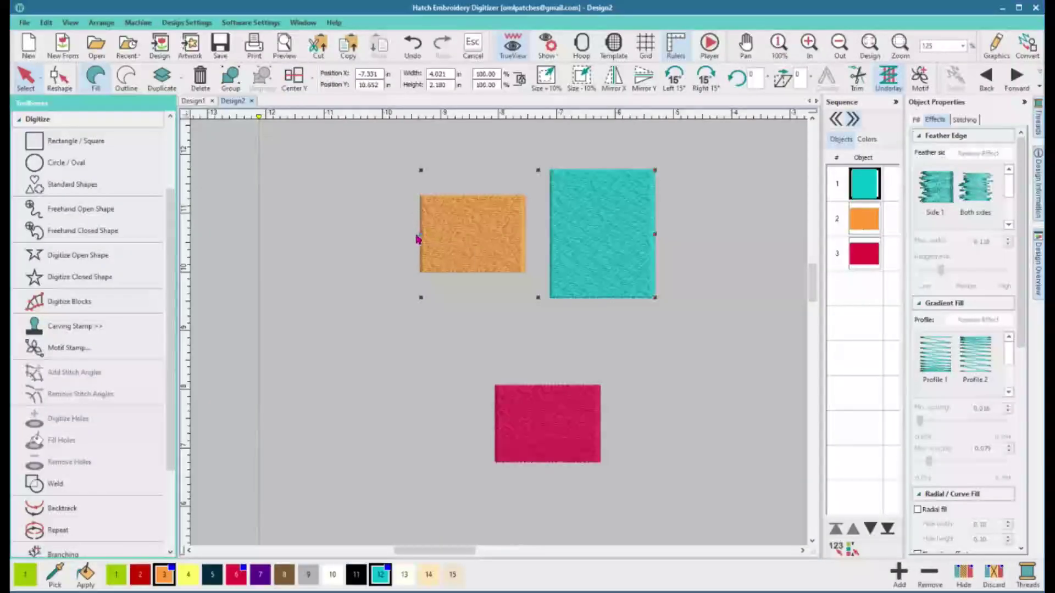
pyautogui.click(726, 283)
# - Apply Align Bottom to the orange and teal rectangles
pyautogui.moveTo(373, 156); pyautogui.dragTo(683, 302)
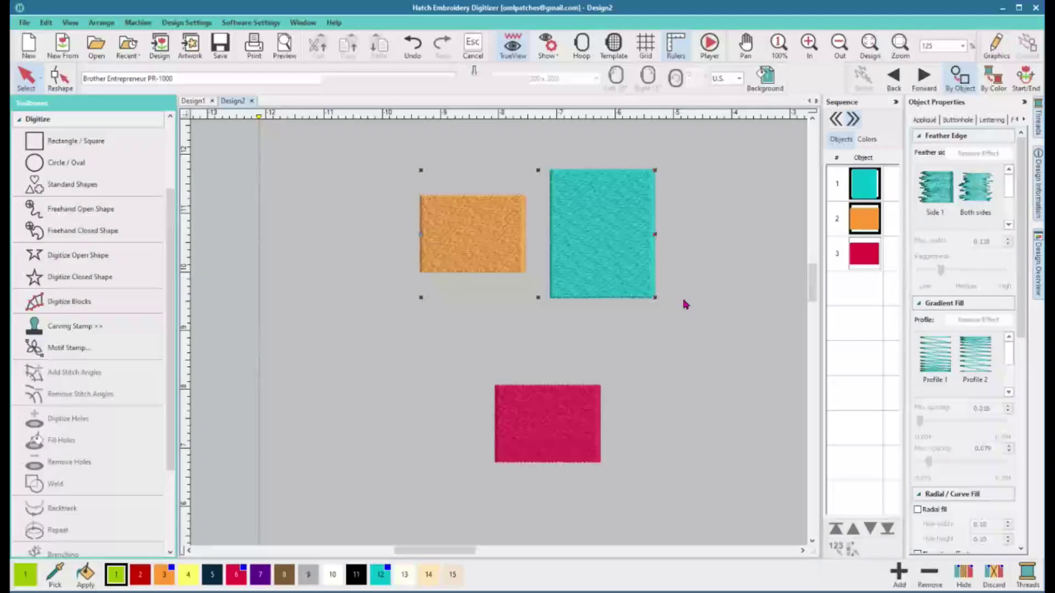
pyautogui.click(314, 83)
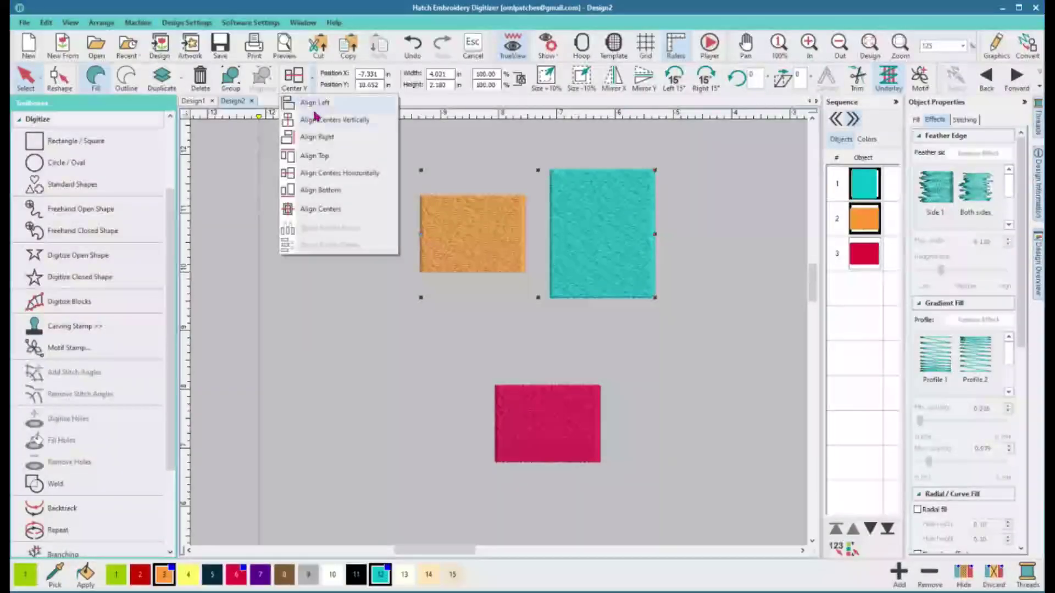
pyautogui.click(341, 190)
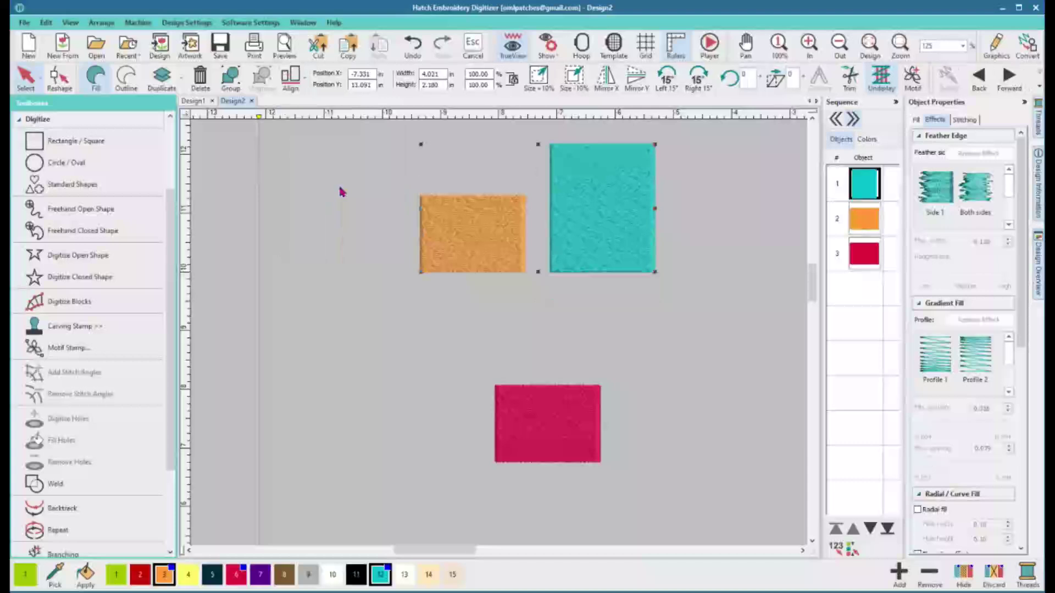
pyautogui.click(683, 334)
# - Apply Align Top to both rectangles so their top edges match, then zoom out
pyautogui.moveTo(749, 306); pyautogui.dragTo(311, 133)
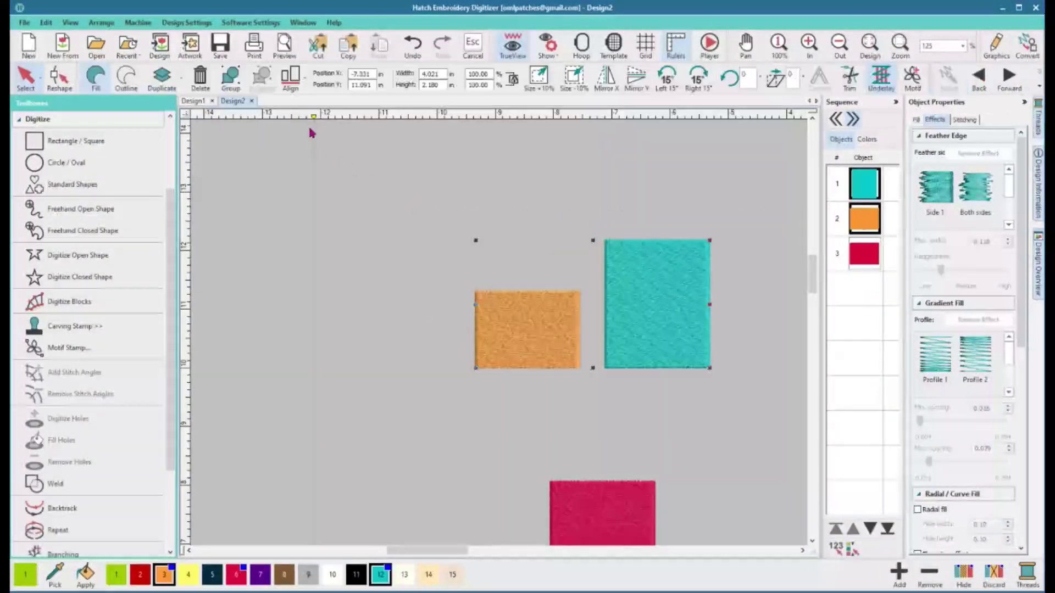
pyautogui.click(302, 86)
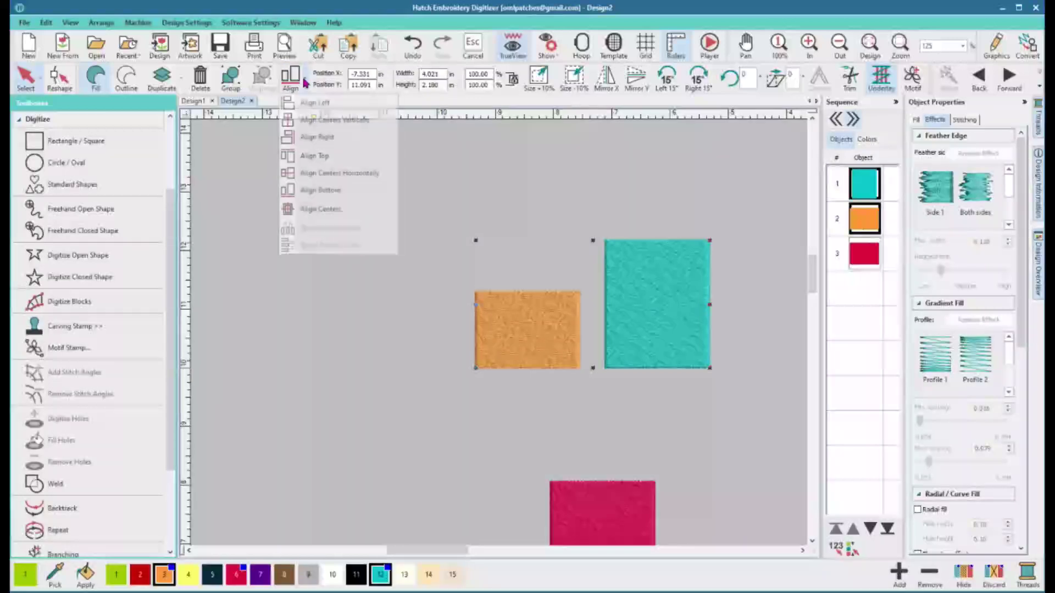
pyautogui.click(315, 158)
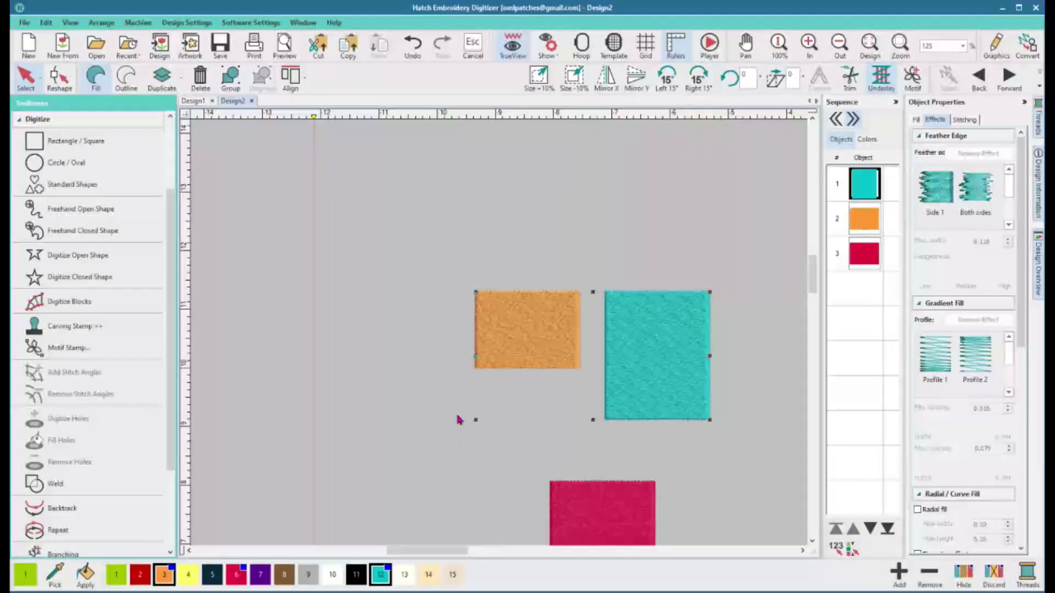
pyautogui.click(432, 383)
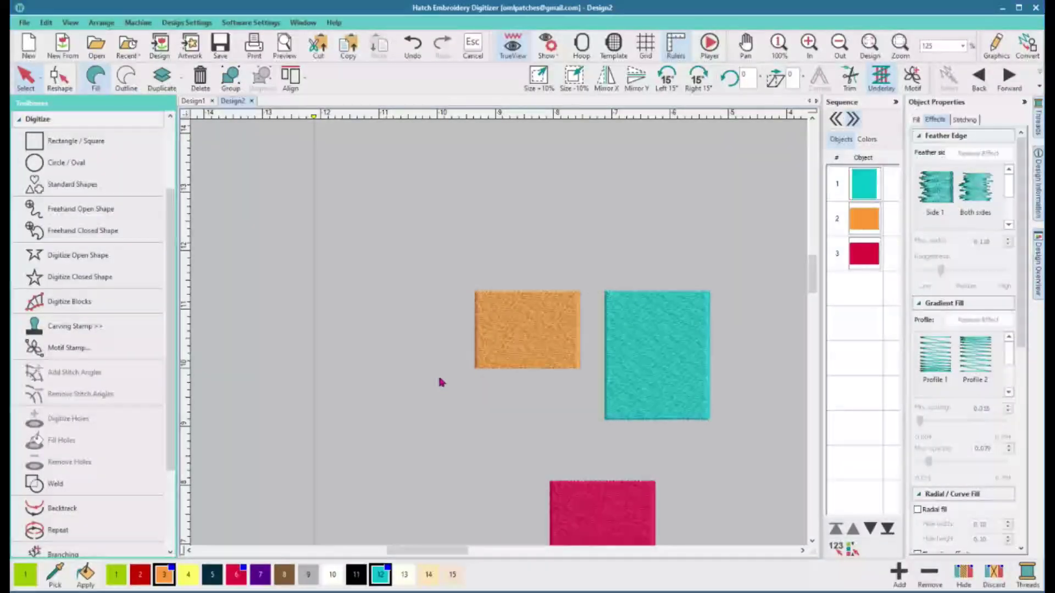
pyautogui.scroll(-3, 492, 336)
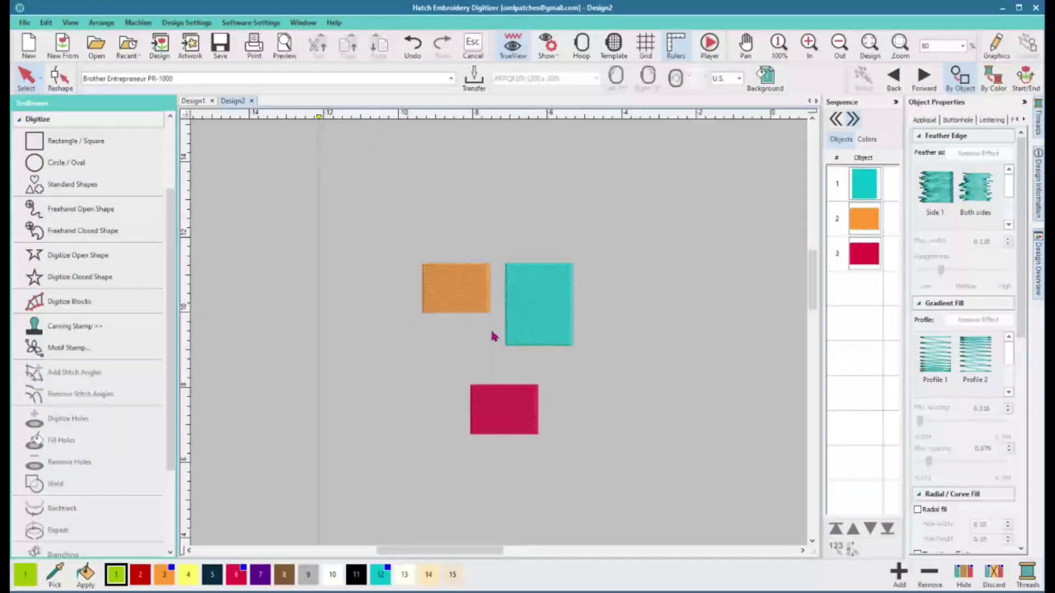
# - Drag the crimson rectangle up beside the teal one to form a row of three
pyautogui.moveTo(594, 363); pyautogui.dragTo(483, 266)
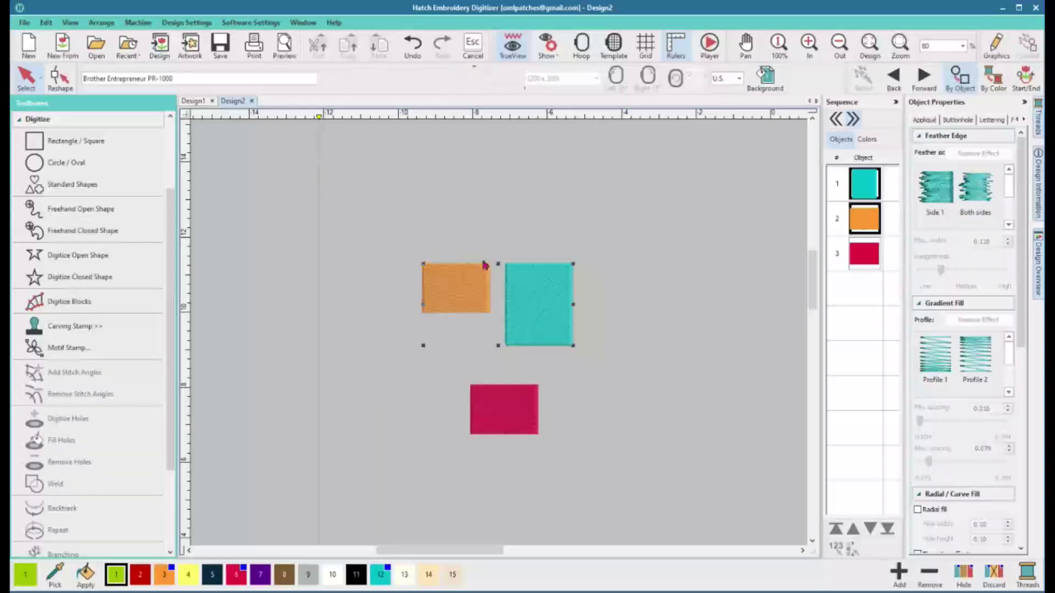
pyautogui.click(308, 85)
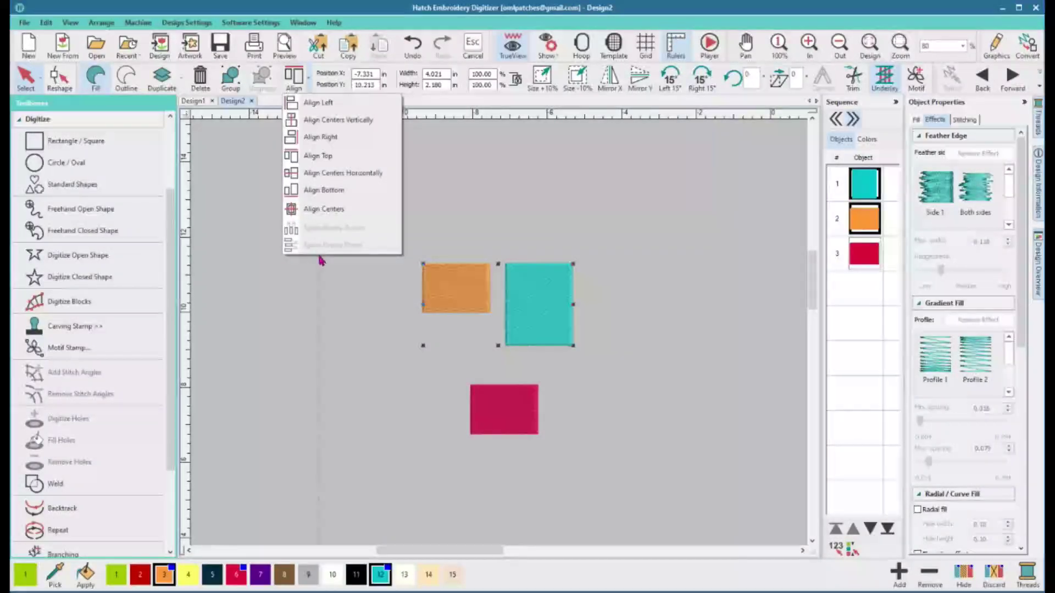
pyautogui.click(382, 338)
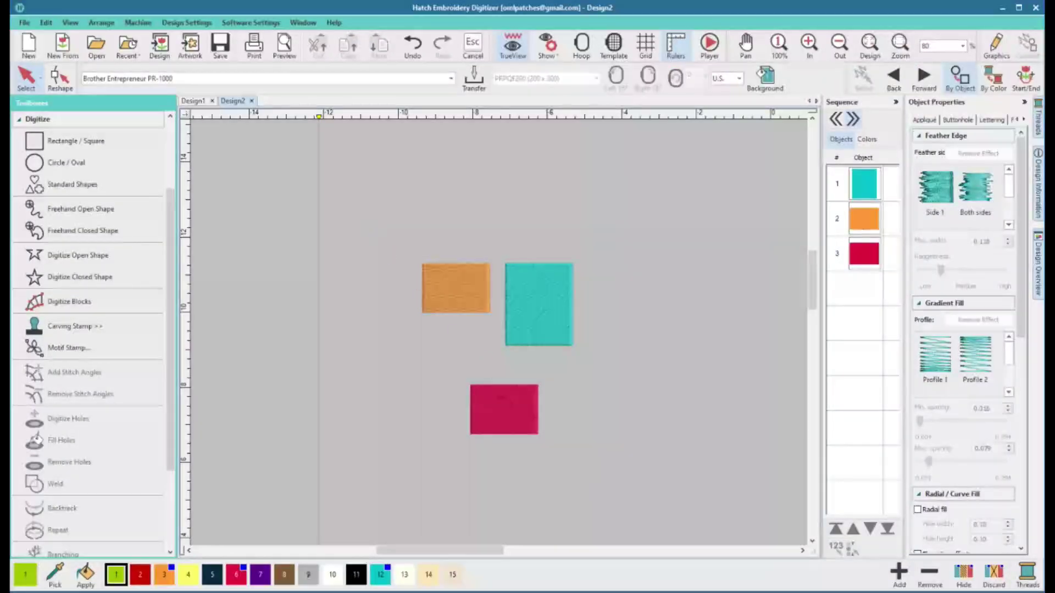
pyautogui.moveTo(504, 410); pyautogui.dragTo(611, 302)
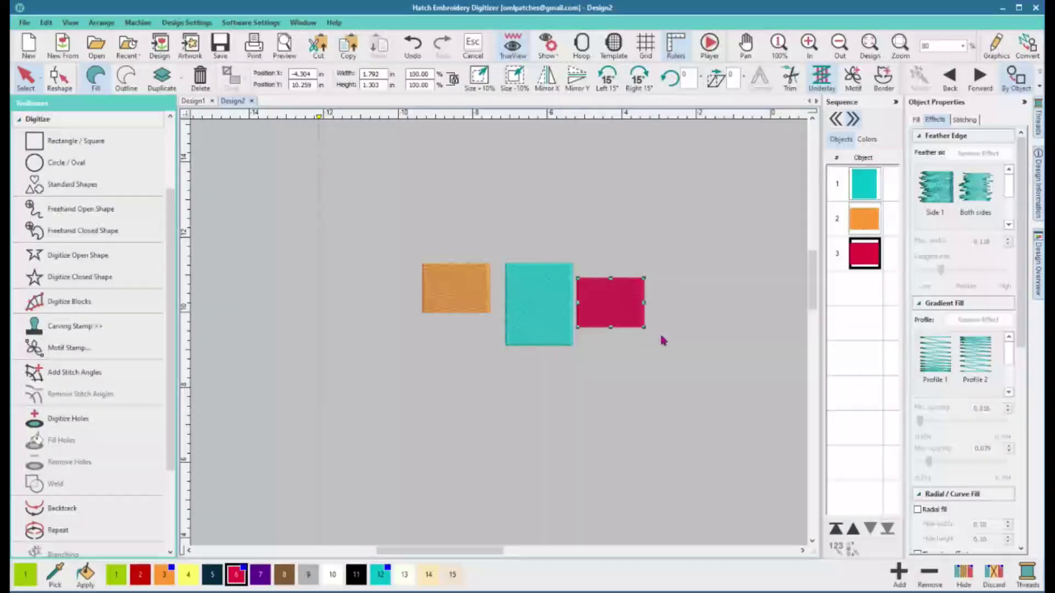
# - Select all three rectangles and apply Space Evenly Across
pyautogui.click(705, 379)
pyautogui.moveTo(605, 382); pyautogui.dragTo(386, 229)
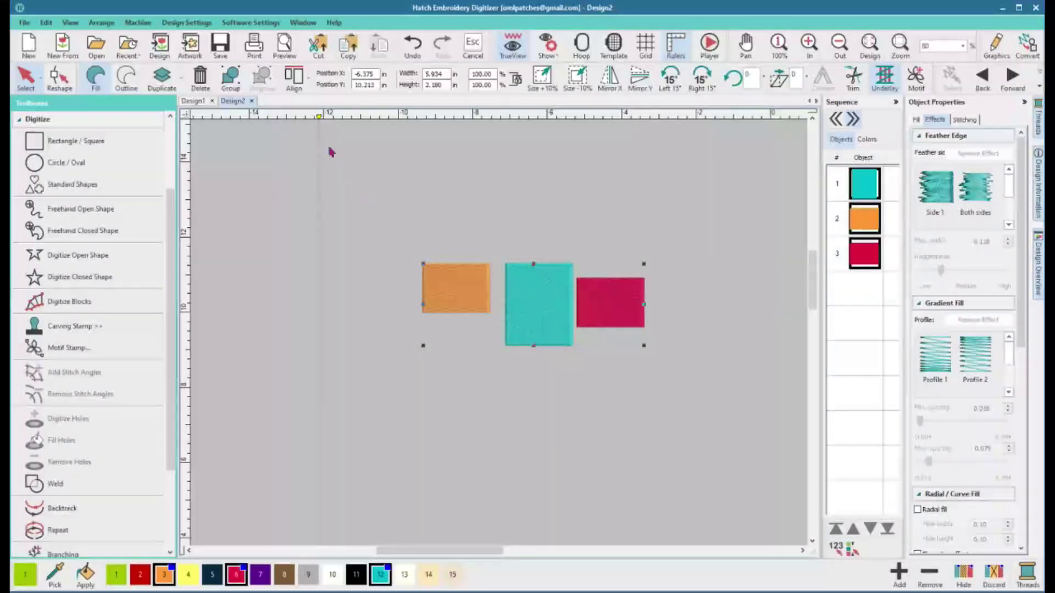
pyautogui.scroll(3, 515, 311)
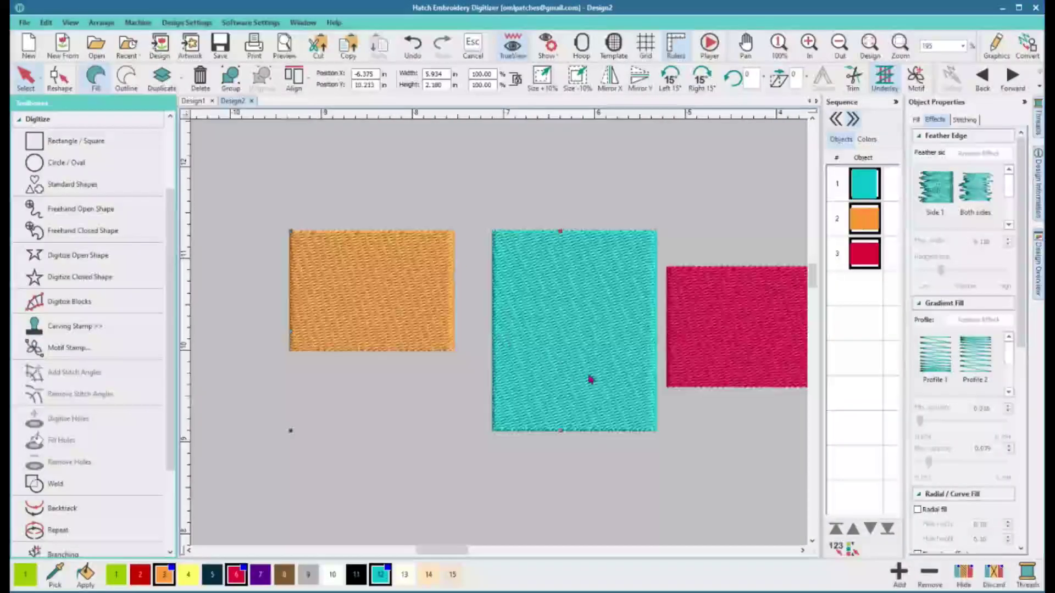
pyautogui.moveTo(434, 554); pyautogui.dragTo(440, 553)
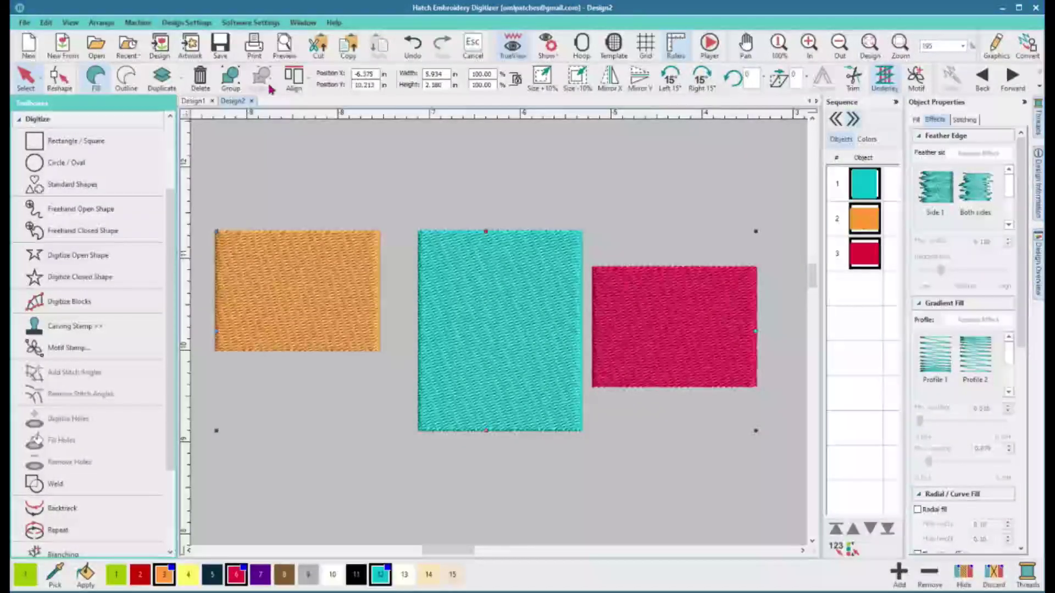
pyautogui.click(306, 83)
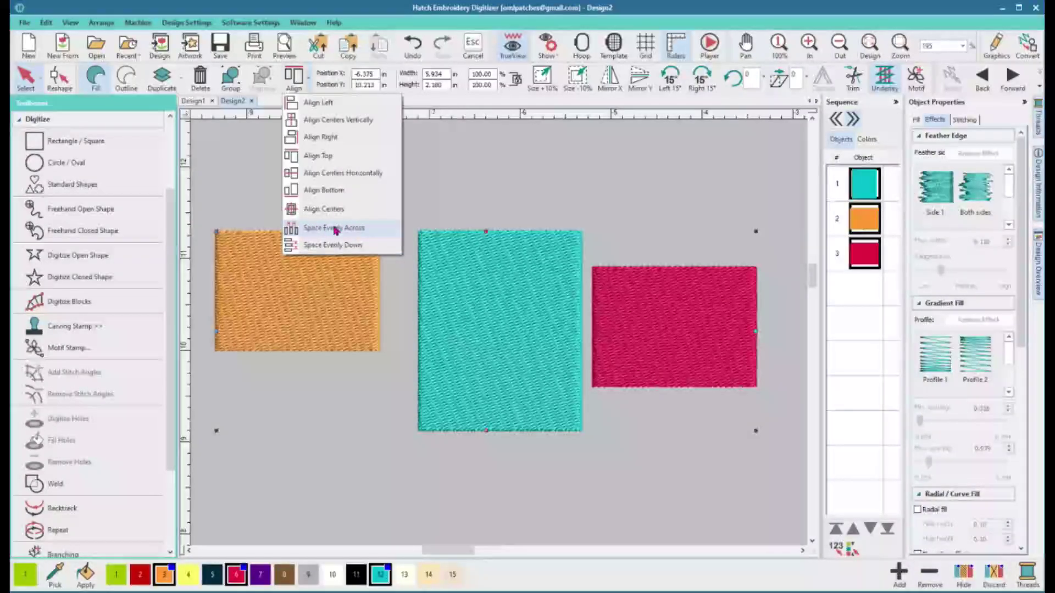
pyautogui.click(337, 231)
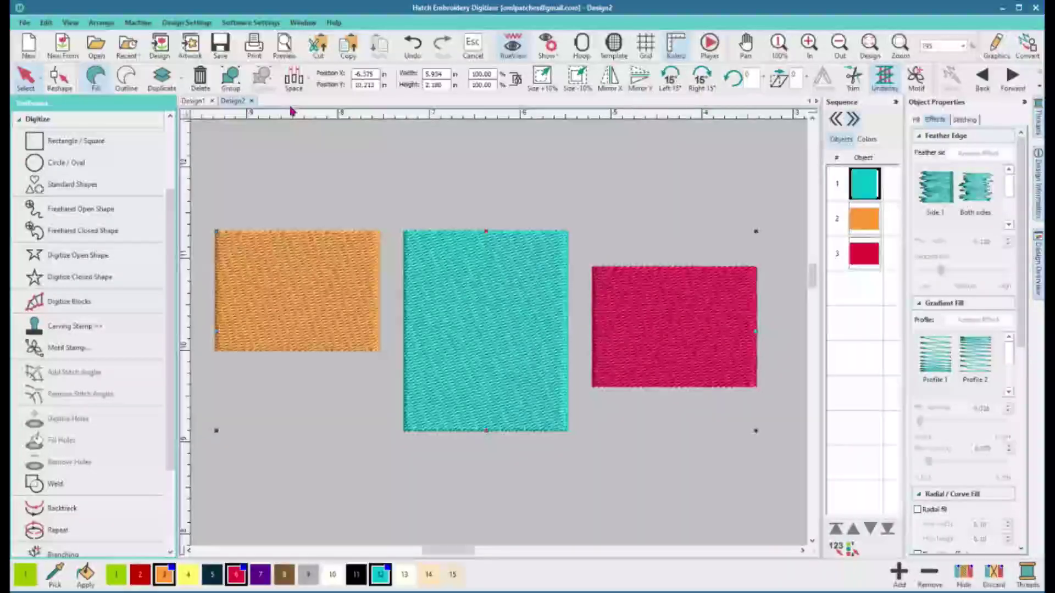
# - Apply Align Centers Horizontally to the three rectangles, then clear the selection
pyautogui.click(309, 82)
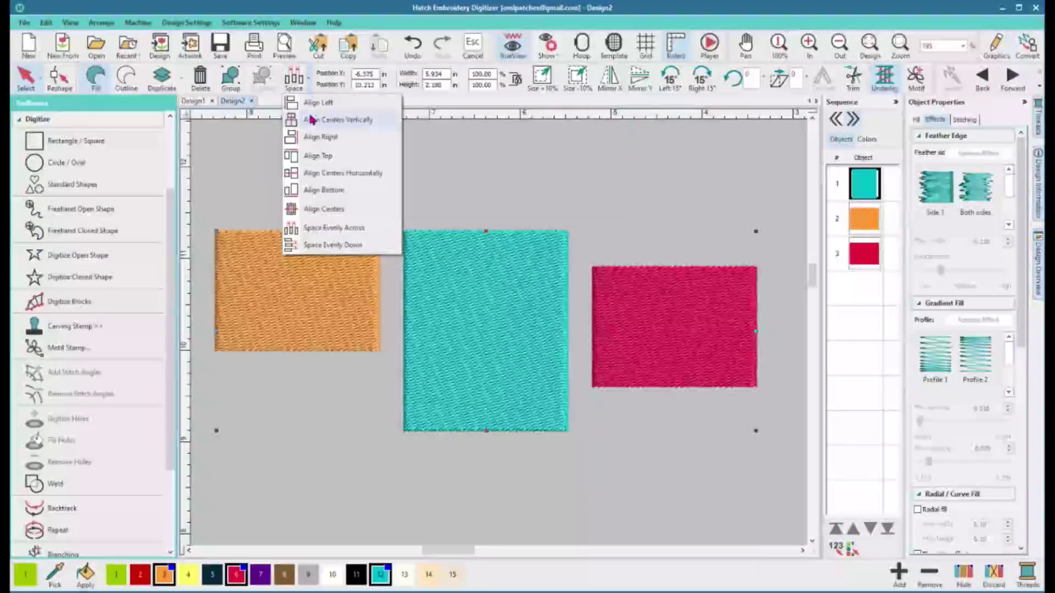
pyautogui.click(325, 173)
pyautogui.click(490, 529)
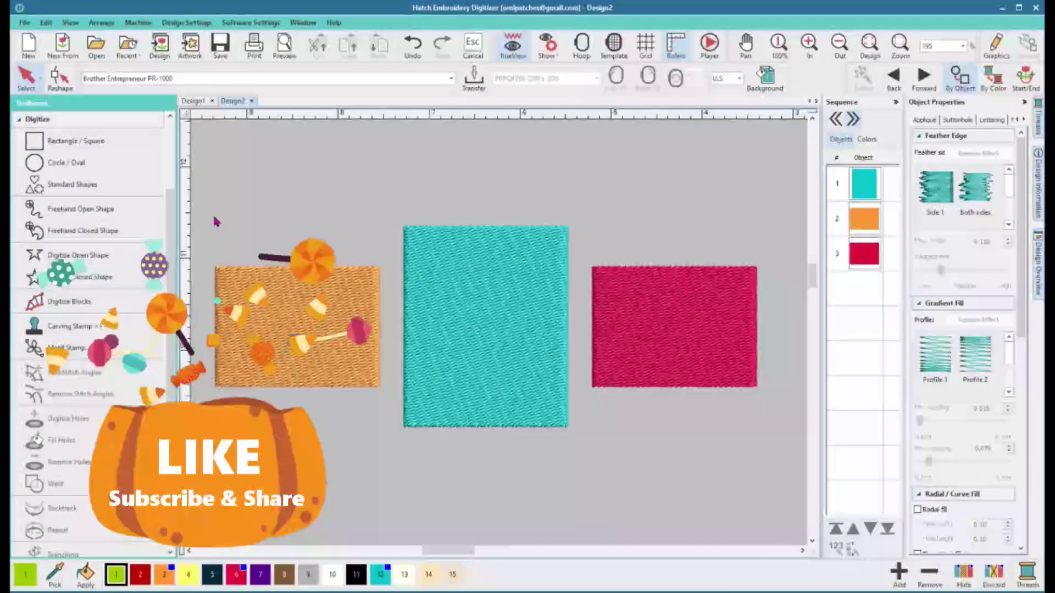
# - Arrange the red, orange and teal rectangles into one vertical column, red on top, teal at the bottom
pyautogui.press('0')
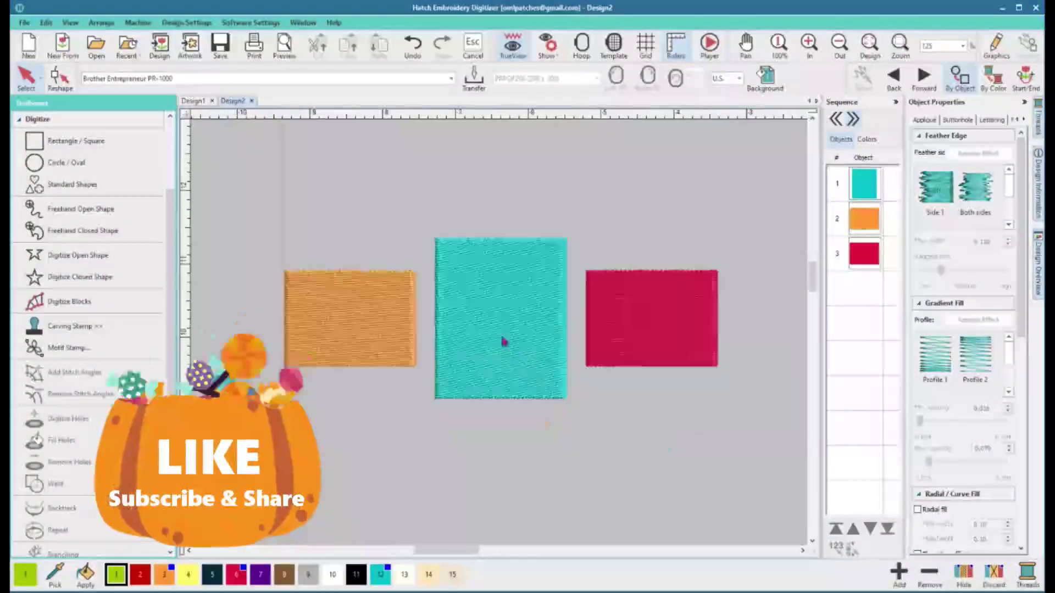
pyautogui.click(496, 335)
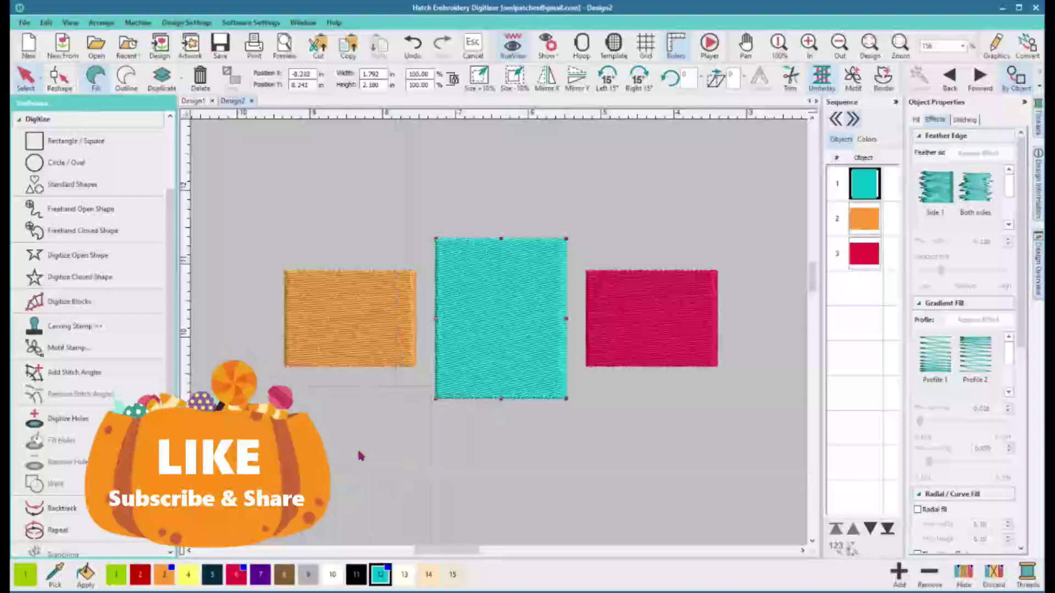
pyautogui.moveTo(489, 313); pyautogui.dragTo(338, 454)
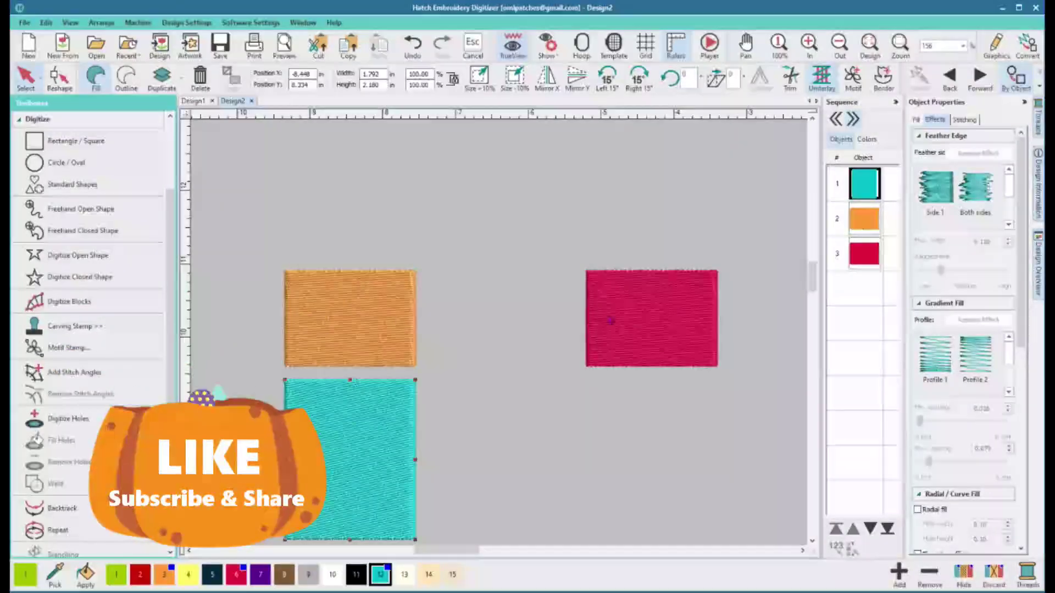
pyautogui.moveTo(610, 321); pyautogui.dragTo(385, 206)
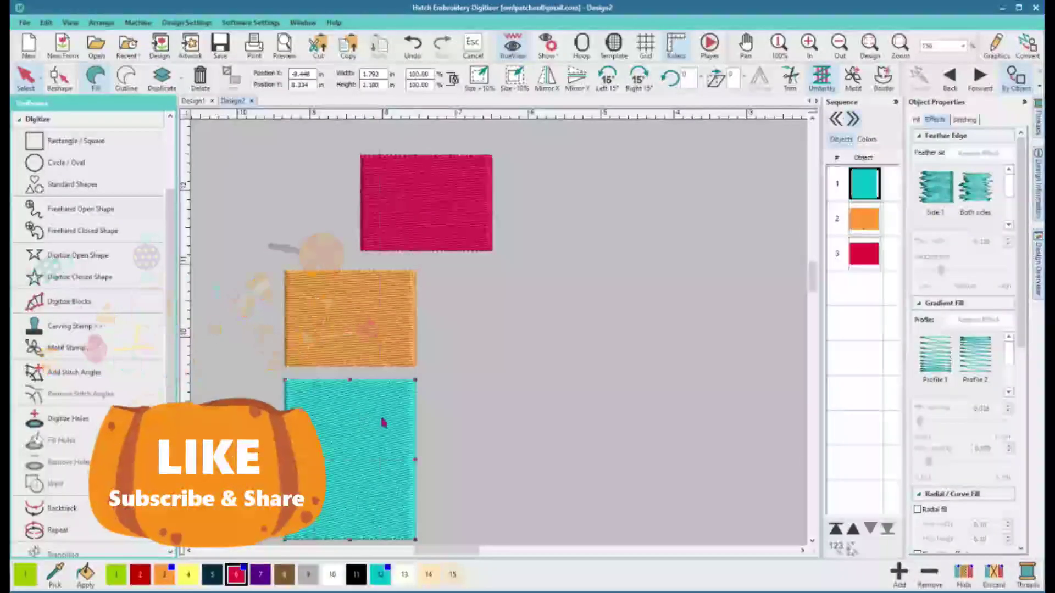
pyautogui.moveTo(383, 422); pyautogui.dragTo(468, 424)
pyautogui.click(632, 353)
# - Select all three rectangles, space them evenly down the column and align their right edges
pyautogui.scroll(-1, 500, 338)
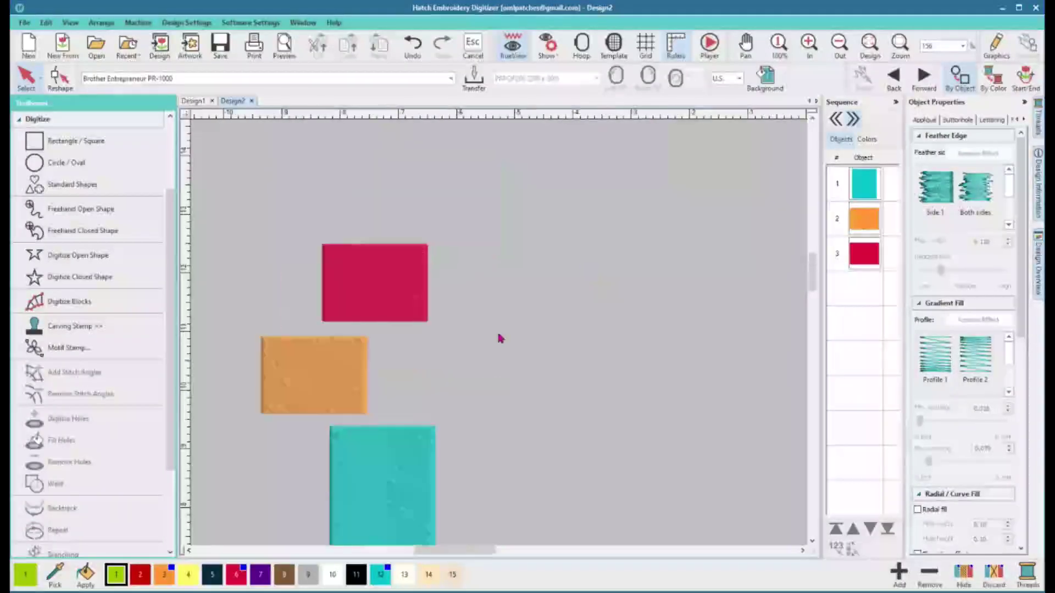
pyautogui.moveTo(395, 445); pyautogui.dragTo(492, 426)
pyautogui.click(267, 137)
pyautogui.moveTo(212, 133); pyautogui.dragTo(237, 165)
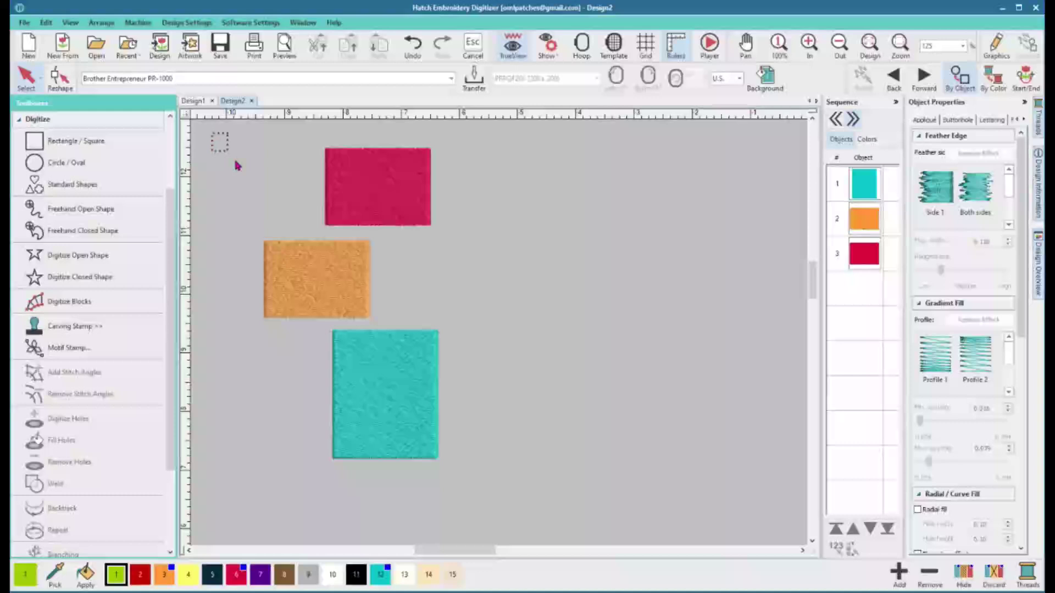
pyautogui.moveTo(547, 461); pyautogui.dragTo(583, 471)
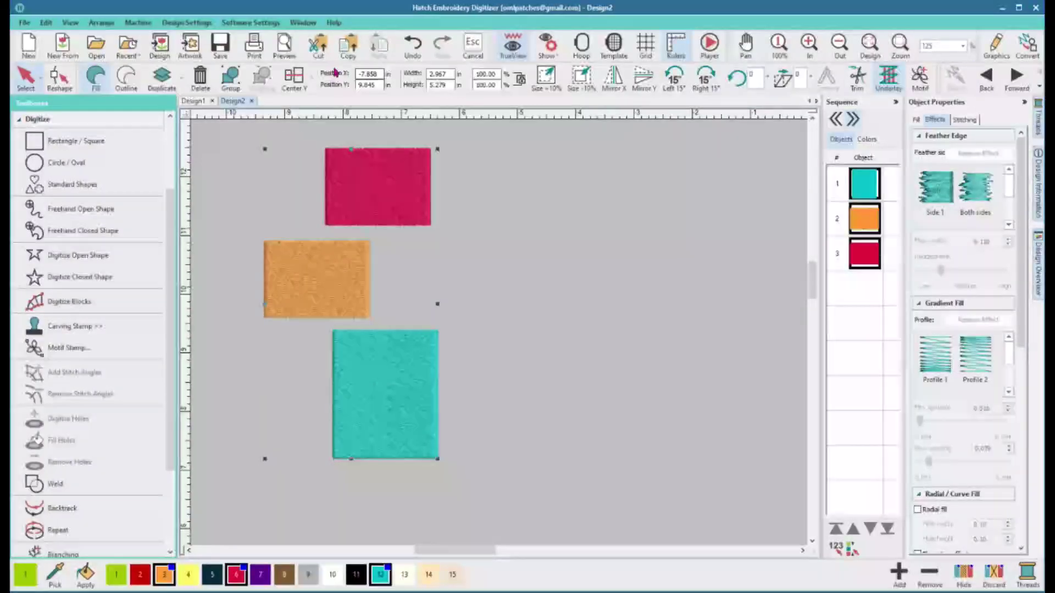
pyautogui.click(314, 81)
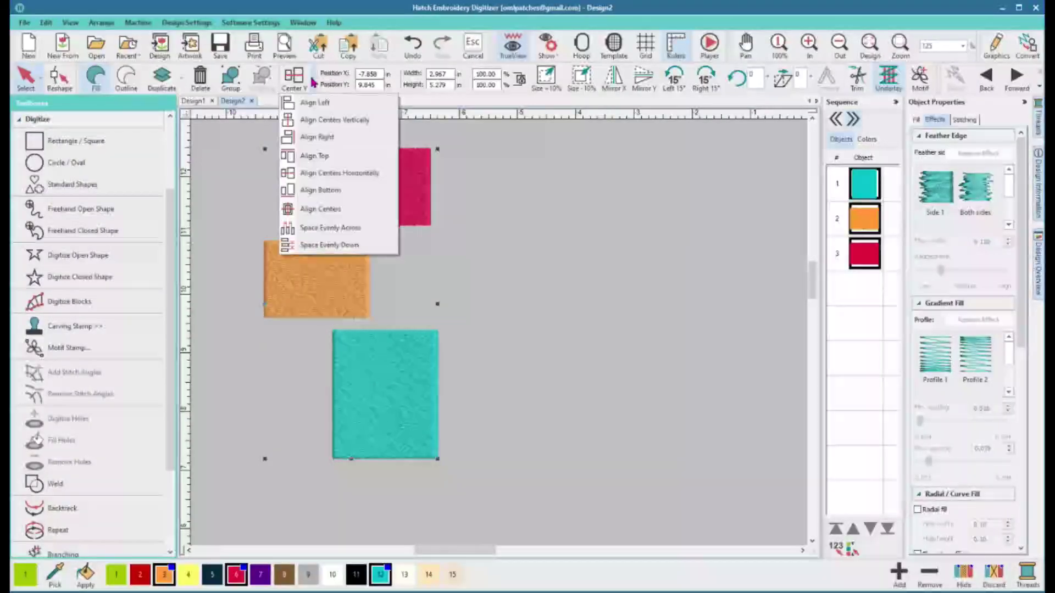
pyautogui.click(353, 248)
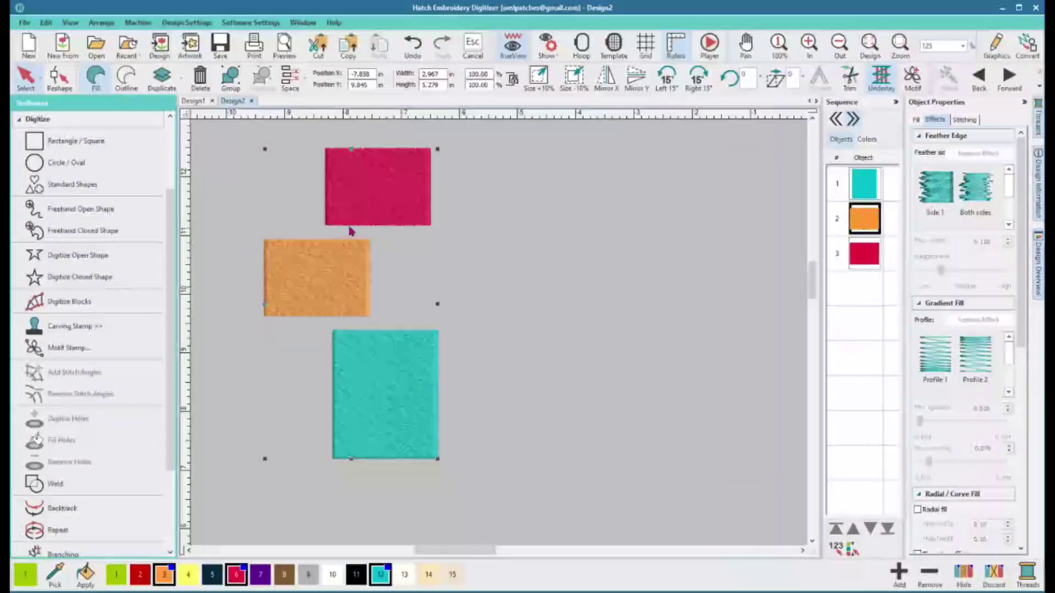
pyautogui.click(306, 82)
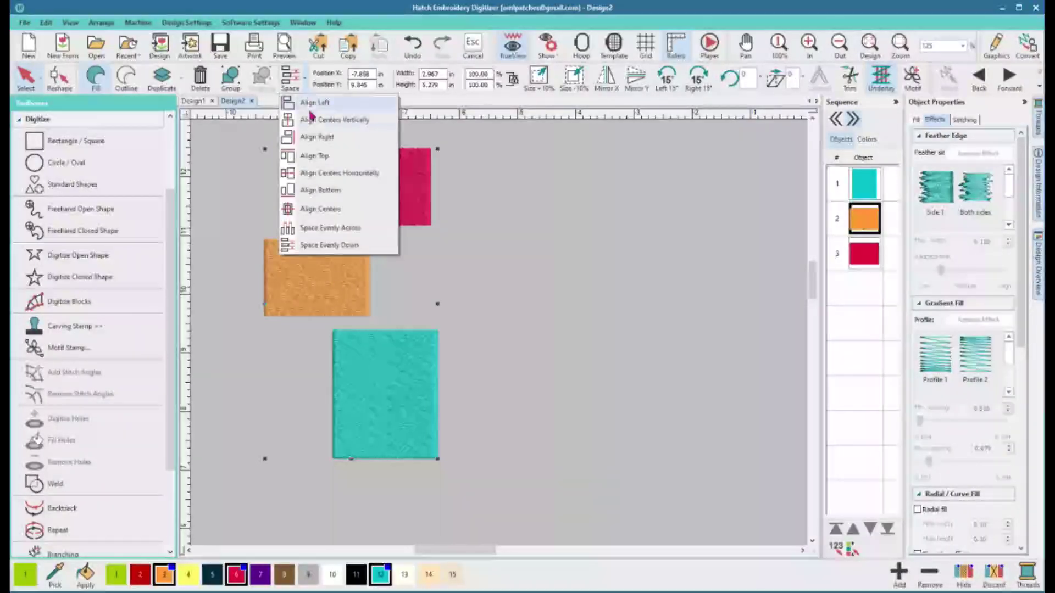
pyautogui.click(327, 137)
pyautogui.click(551, 245)
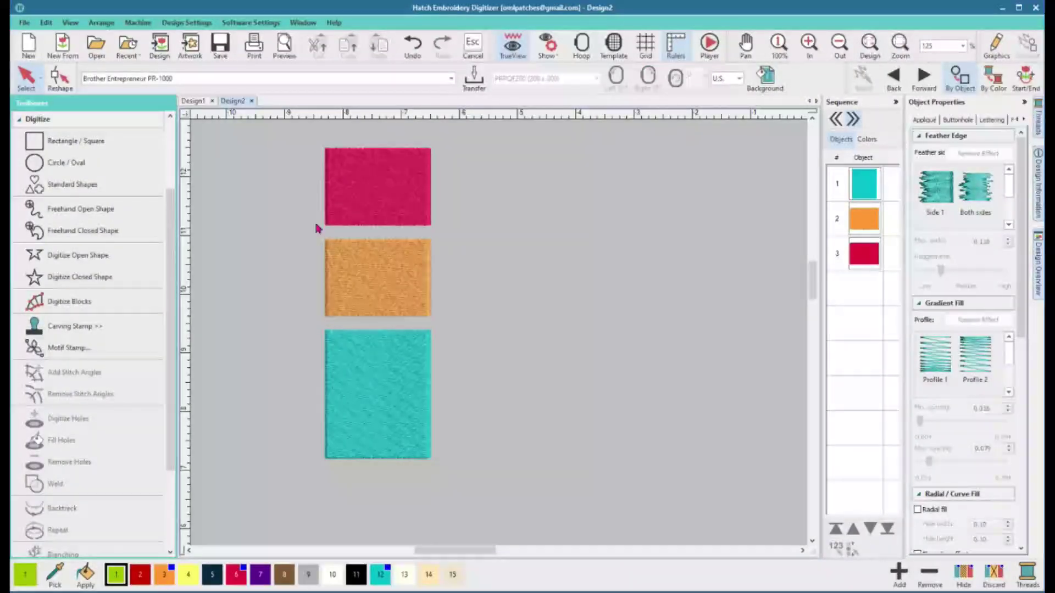
# - Move the teal rectangle up to the right and delete the orange and red rectangles
pyautogui.click(373, 377)
pyautogui.moveTo(369, 377); pyautogui.dragTo(579, 239)
pyautogui.click(382, 283)
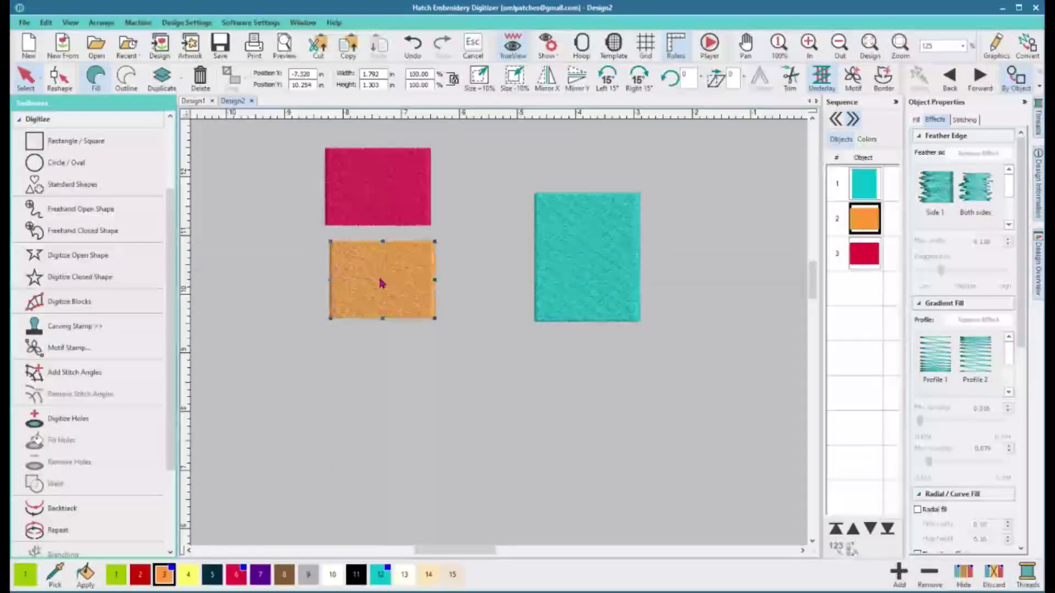
pyautogui.press('Delete')
pyautogui.click(415, 189)
pyautogui.press('Delete')
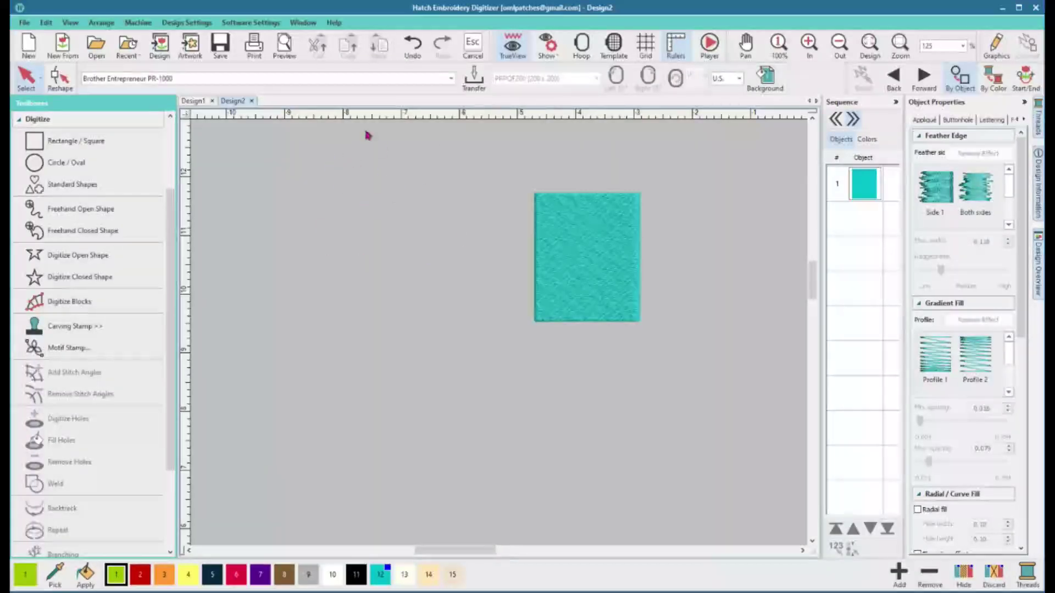
# - Draw the flower shape W from the standard shapes library left of the rectangle
pyautogui.click(101, 187)
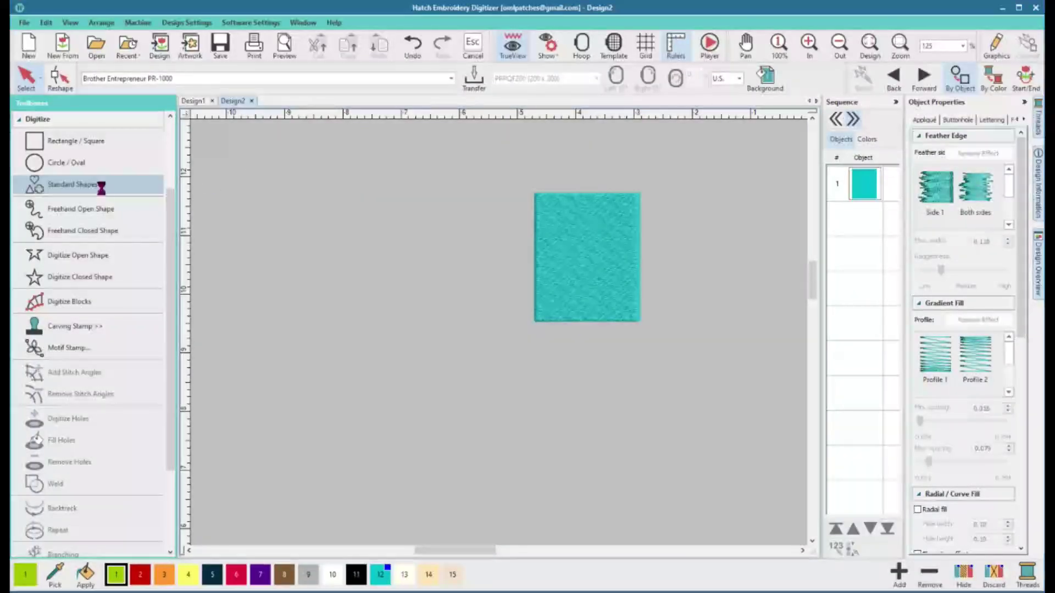
pyautogui.scroll(-8, 506, 267)
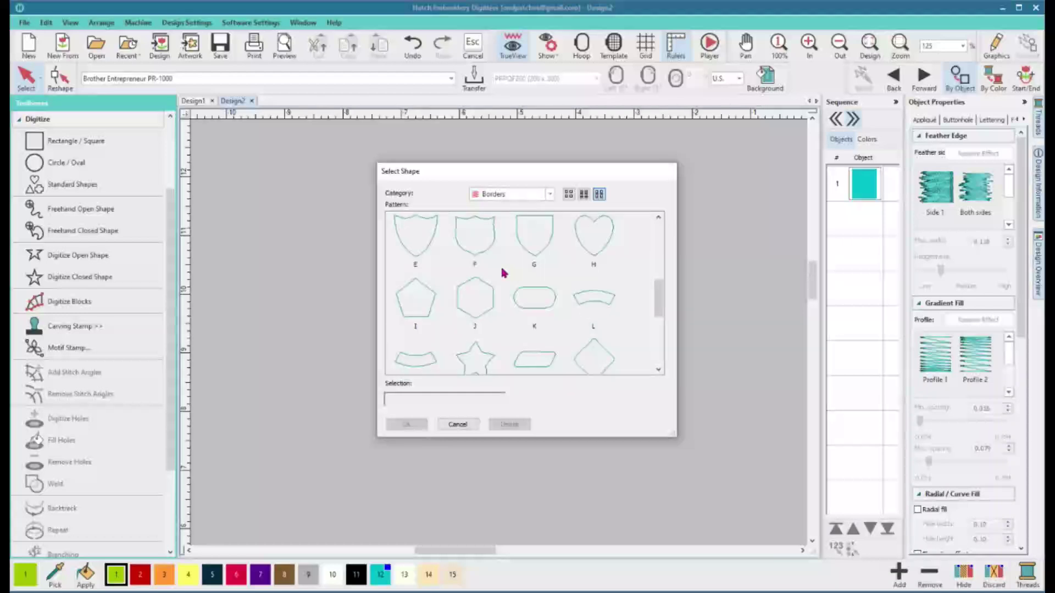
pyautogui.scroll(-2, 521, 291)
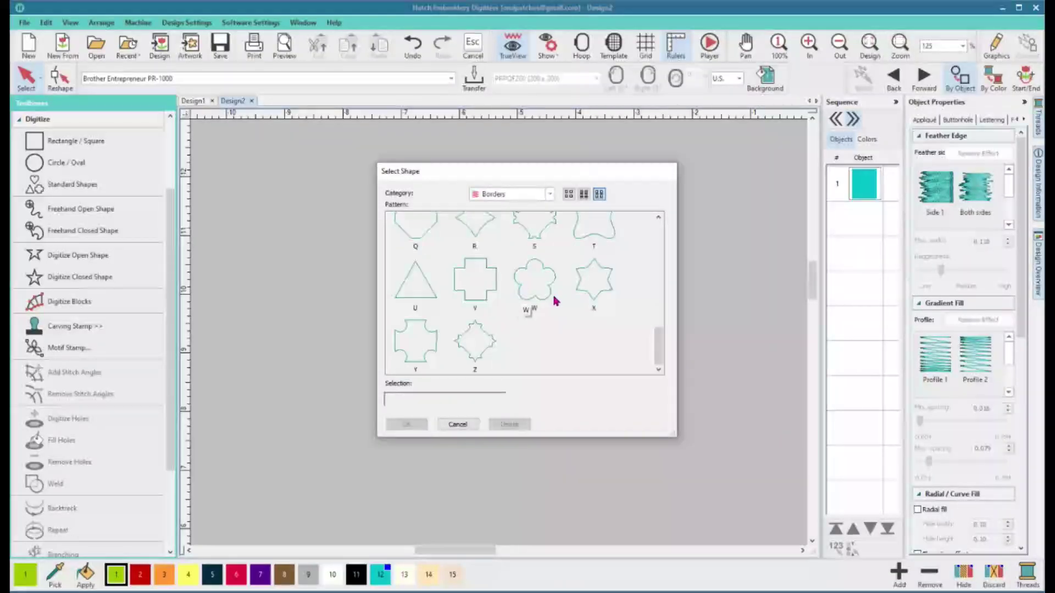
pyautogui.click(531, 290)
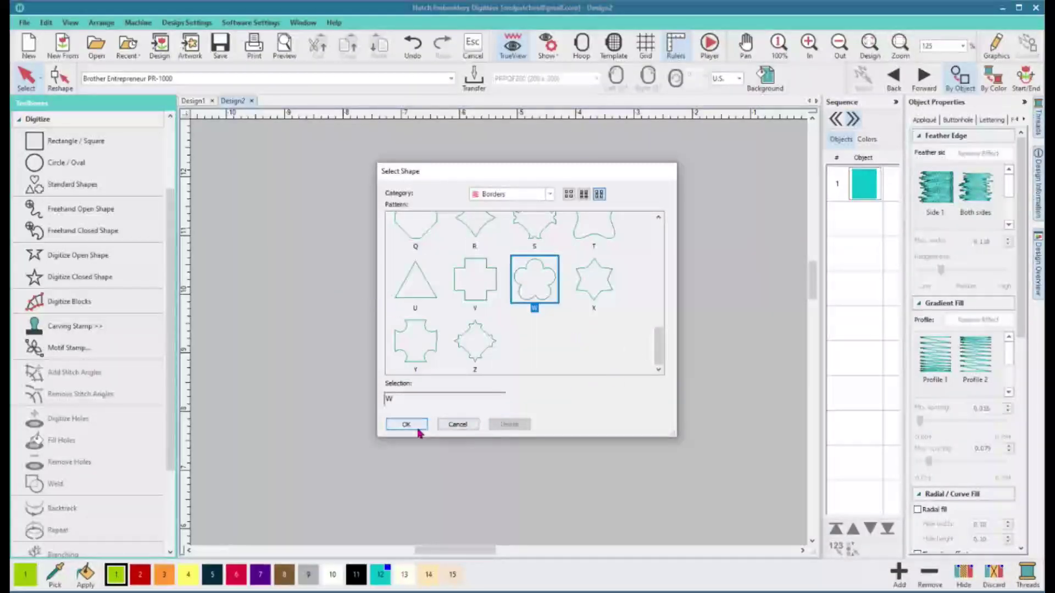
pyautogui.click(417, 430)
pyautogui.moveTo(344, 234); pyautogui.dragTo(452, 367)
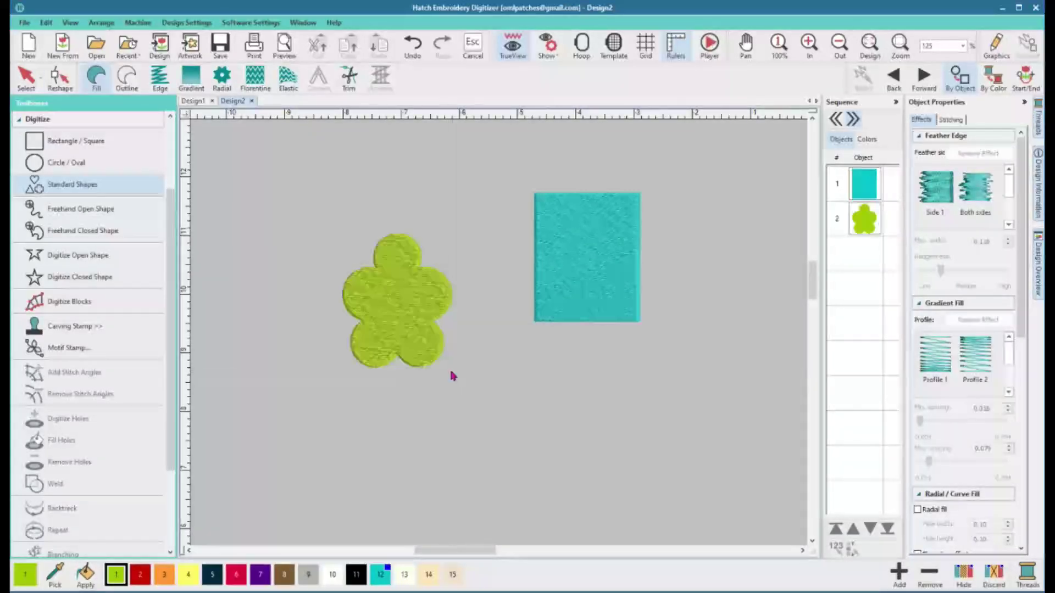
# - Select the flower and the rectangle and align their right edges
pyautogui.click(26, 77)
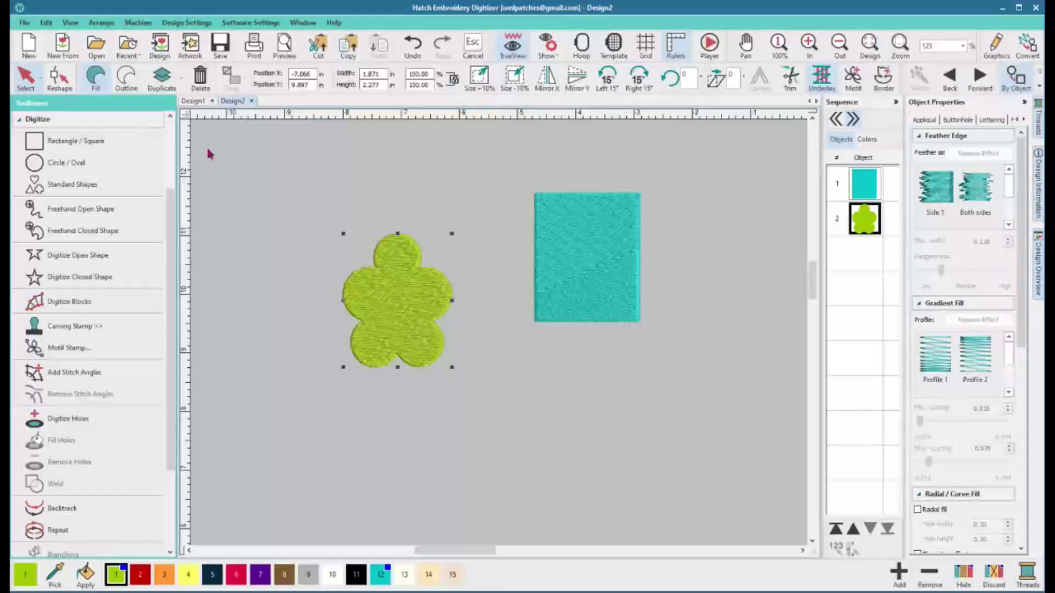
pyautogui.moveTo(280, 165); pyautogui.dragTo(737, 414)
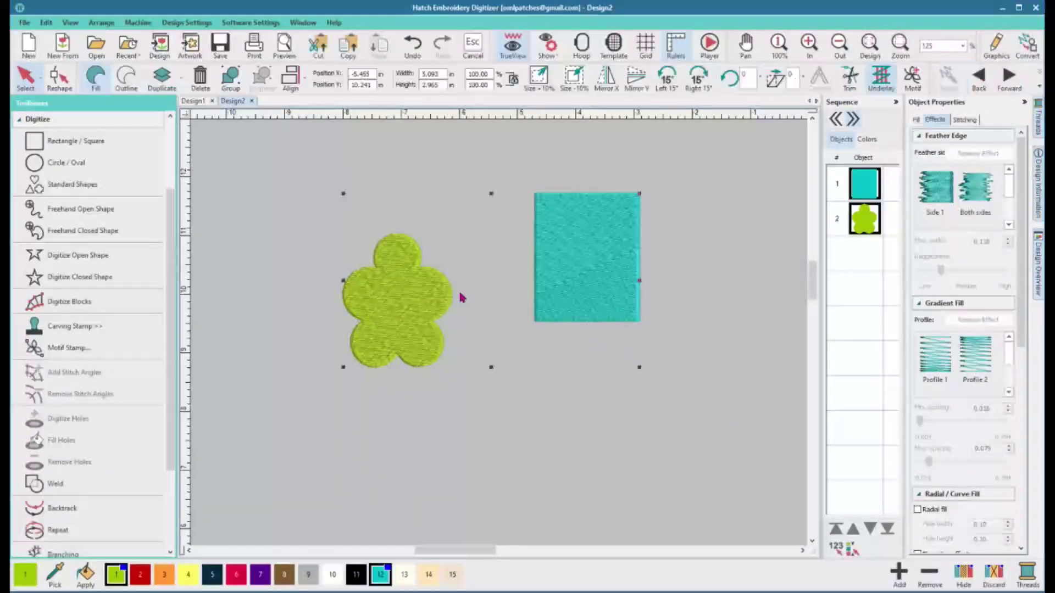
pyautogui.click(297, 87)
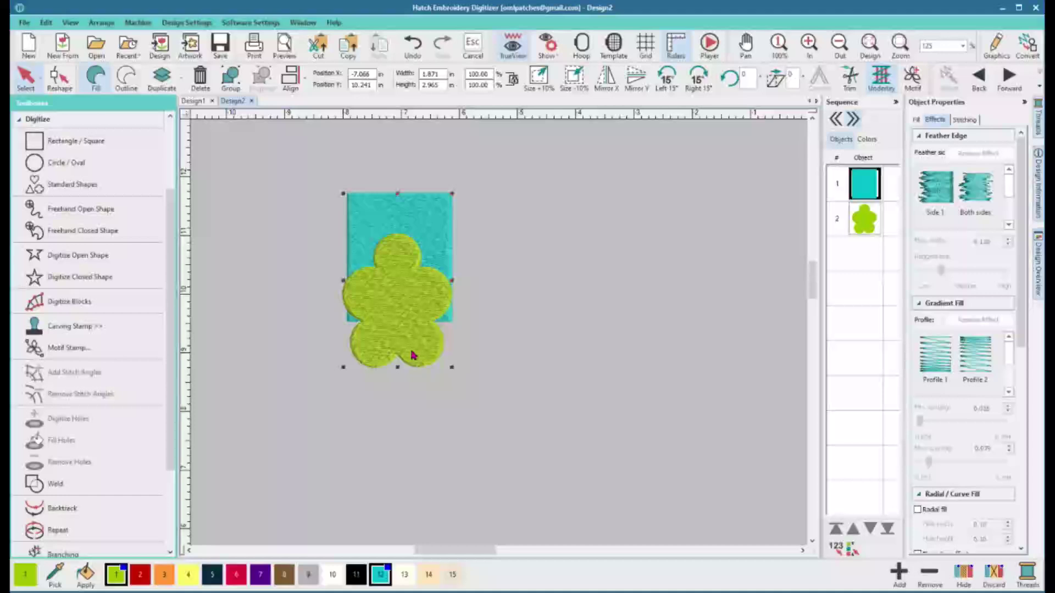
# - Stretch the flower to about 119% height, then select the flower alone
pyautogui.moveTo(396, 368); pyautogui.dragTo(396, 399)
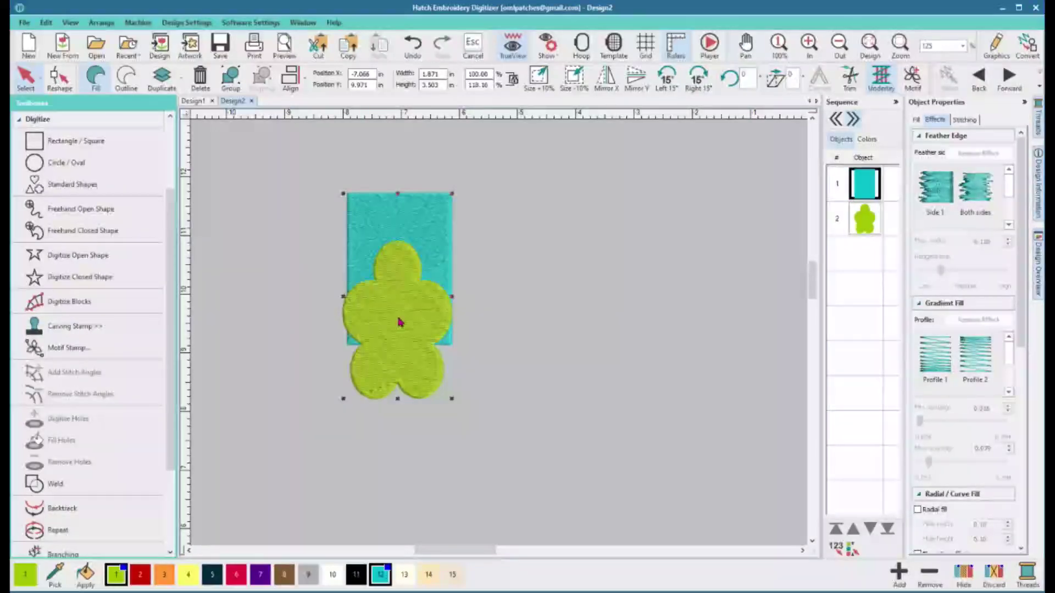
pyautogui.click(478, 308)
pyautogui.moveTo(308, 176); pyautogui.dragTo(572, 367)
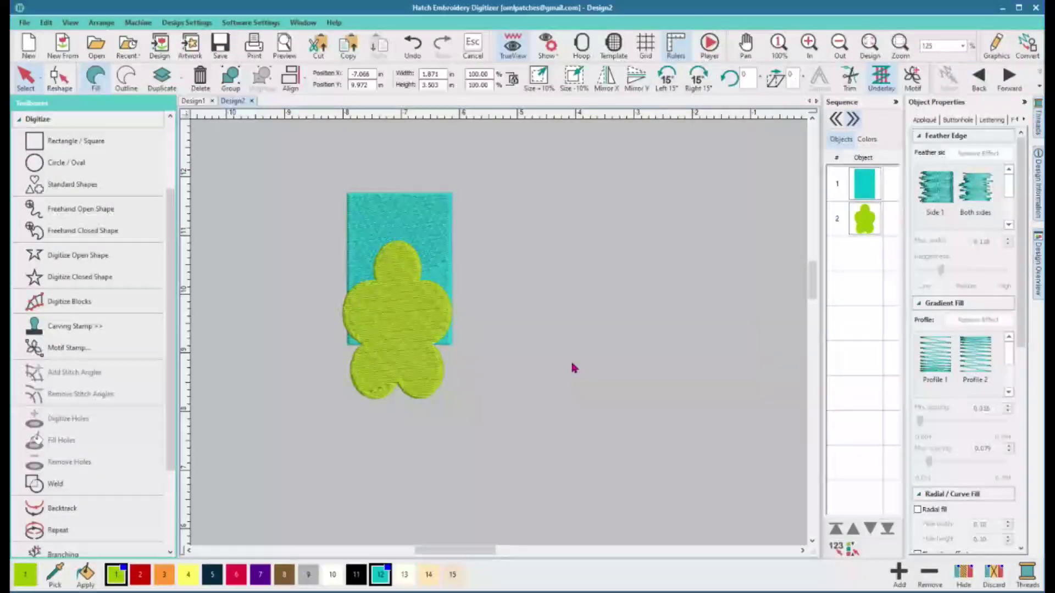
pyautogui.click(403, 335)
# - Move the flower beside the rectangle and align their horizontal centres
pyautogui.moveTo(402, 336); pyautogui.dragTo(531, 343)
pyautogui.moveTo(282, 165); pyautogui.dragTo(647, 478)
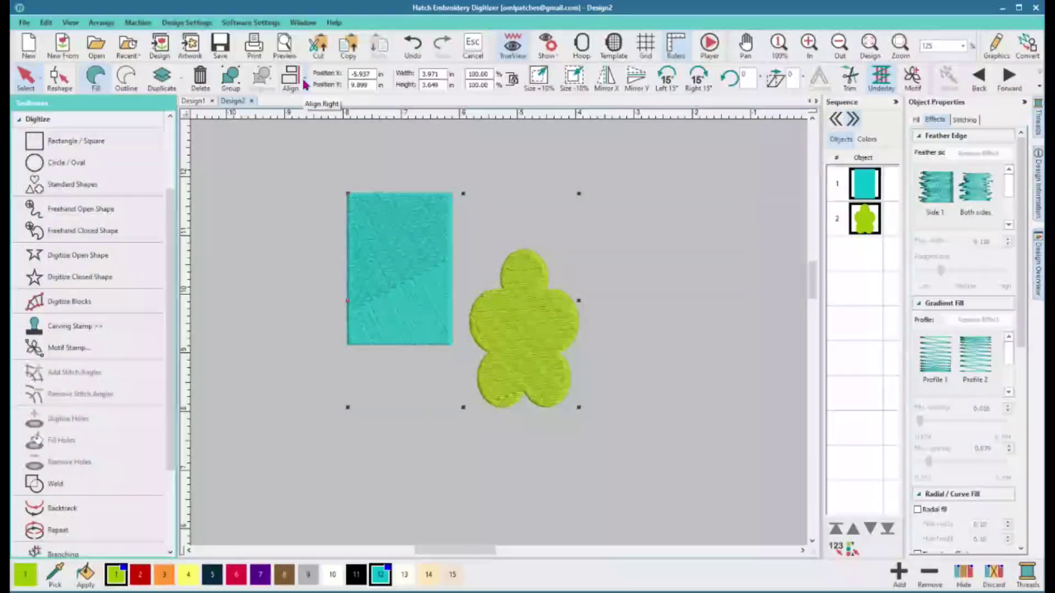
pyautogui.click(306, 85)
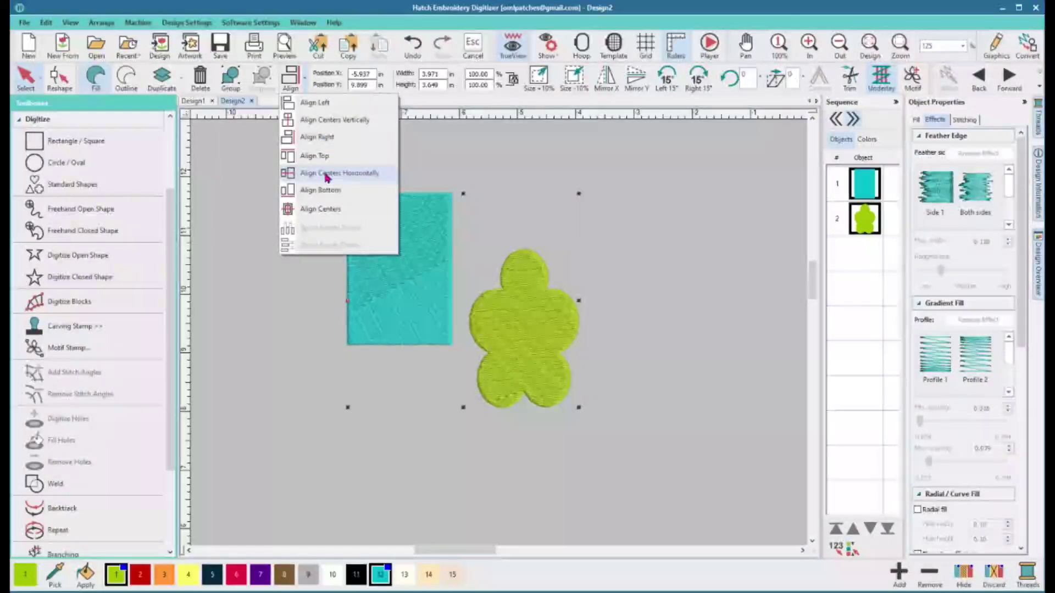
pyautogui.click(324, 193)
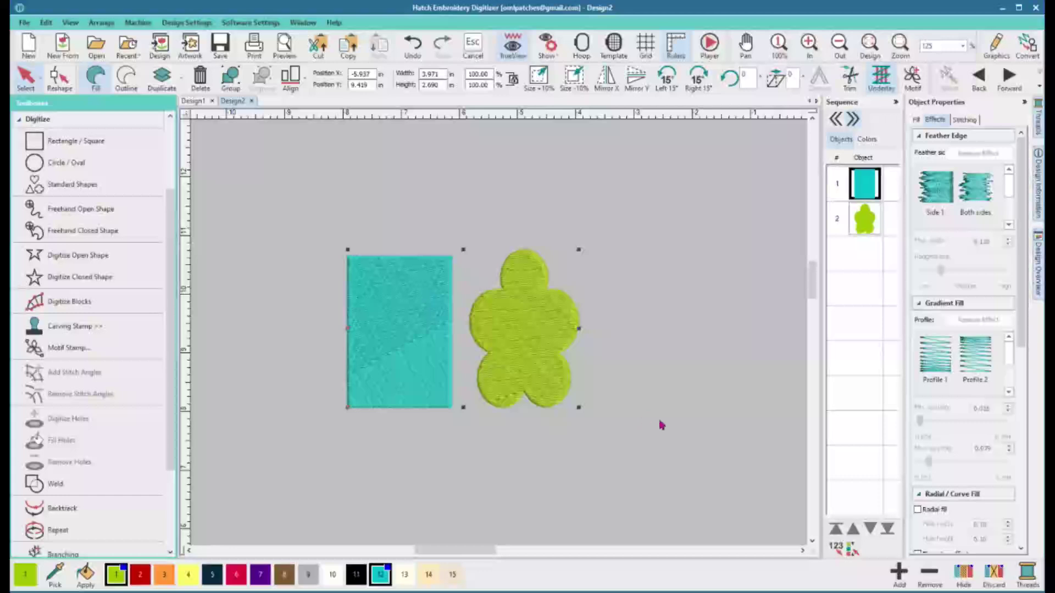
# - Apply Align Centers so the rectangle sits centred behind the flower, then reselect both
pyautogui.click(307, 82)
pyautogui.click(316, 209)
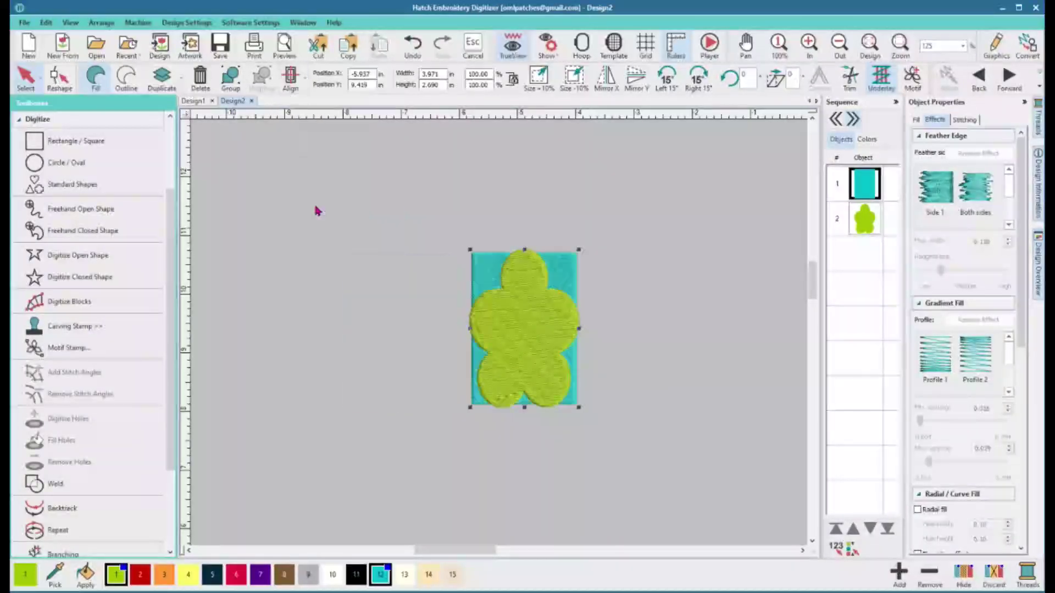
pyautogui.click(695, 325)
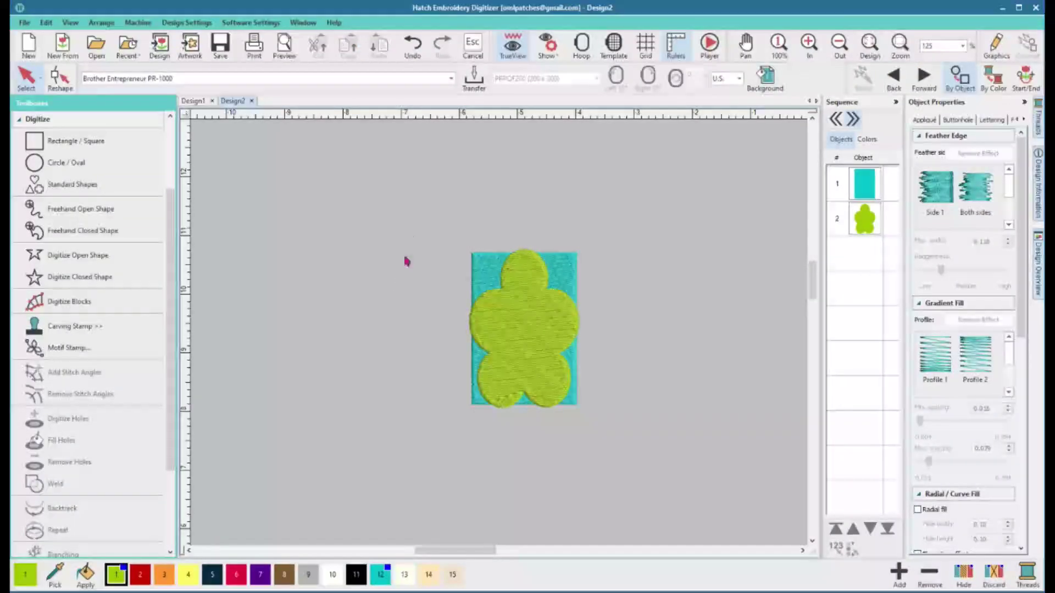
pyautogui.moveTo(473, 409); pyautogui.dragTo(709, 442)
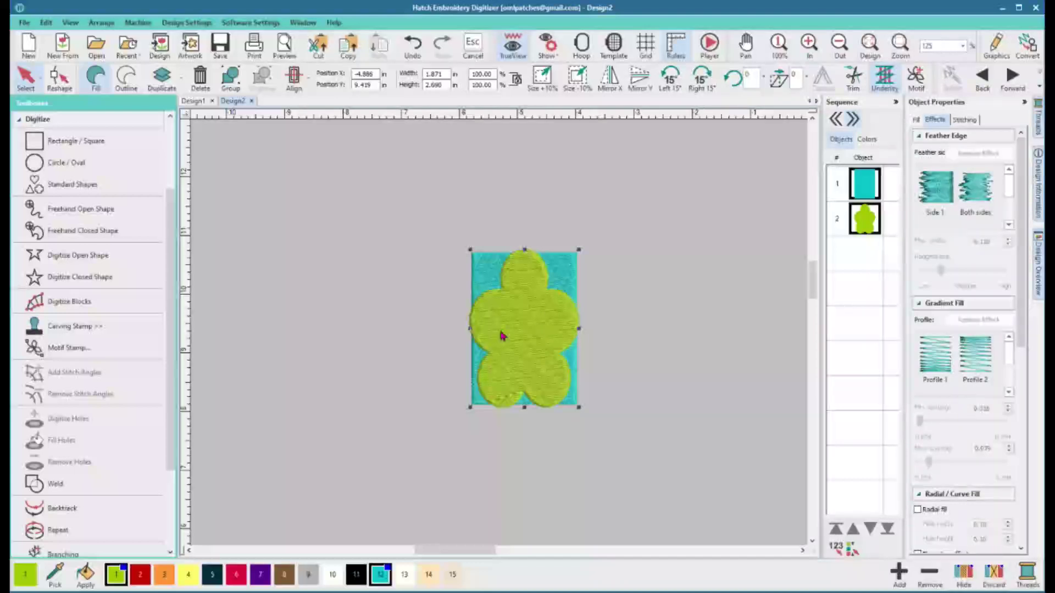
# - Move both objects left, reselect them and align their bottoms
pyautogui.moveTo(511, 322); pyautogui.dragTo(371, 310)
pyautogui.moveTo(293, 196); pyautogui.dragTo(626, 487)
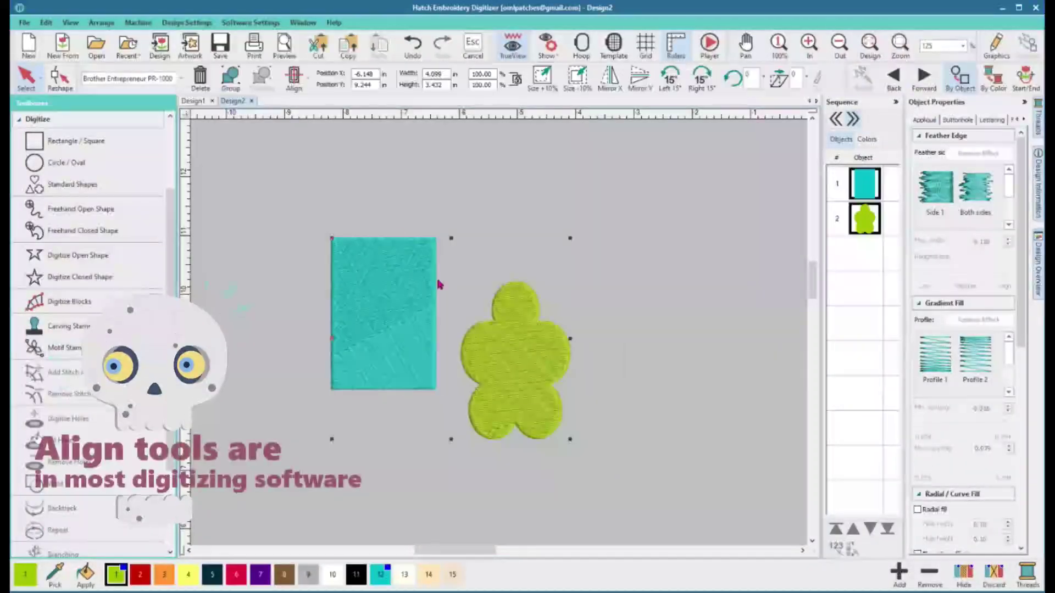
pyautogui.click(309, 82)
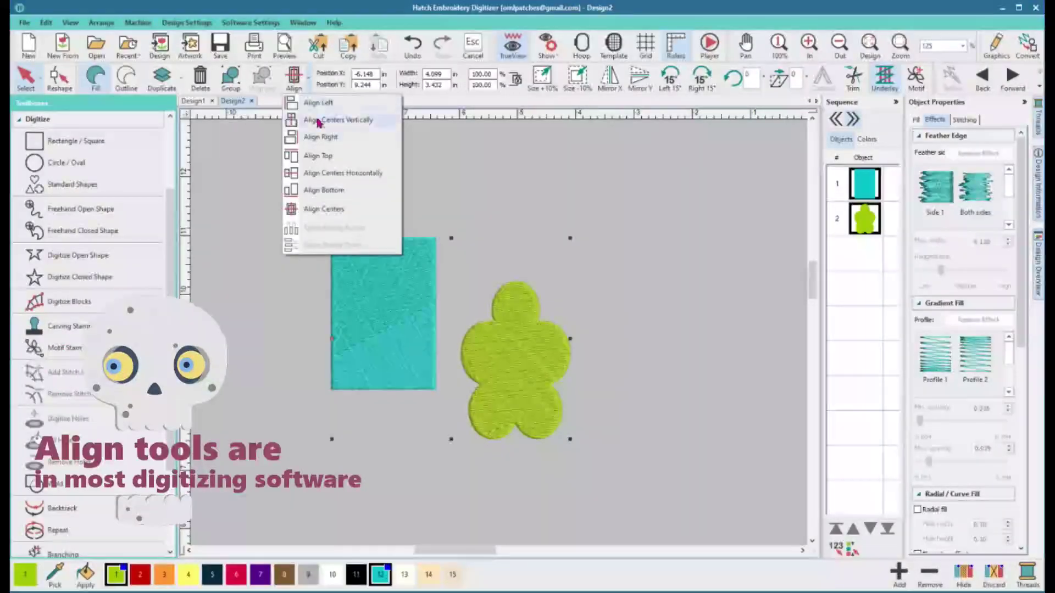
pyautogui.click(344, 192)
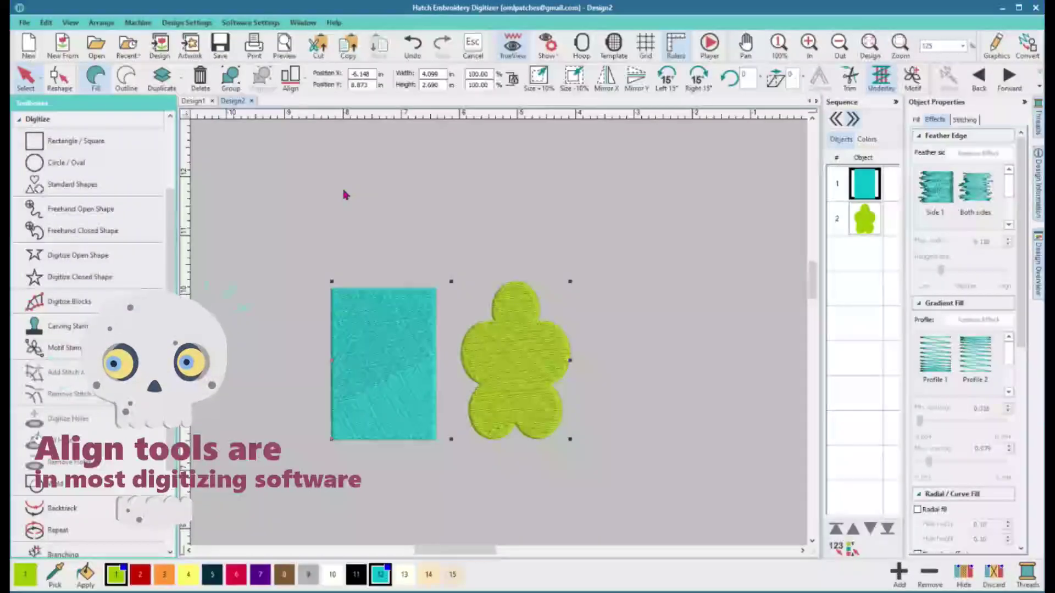
# - Align the rectangle and flower along their tops instead
pyautogui.click(304, 79)
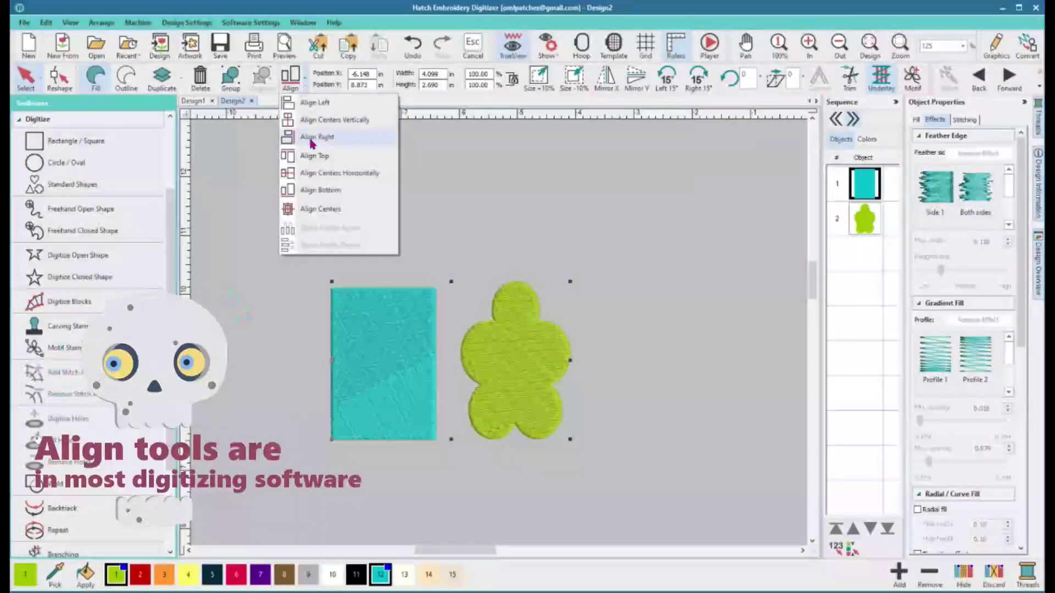
pyautogui.click(322, 159)
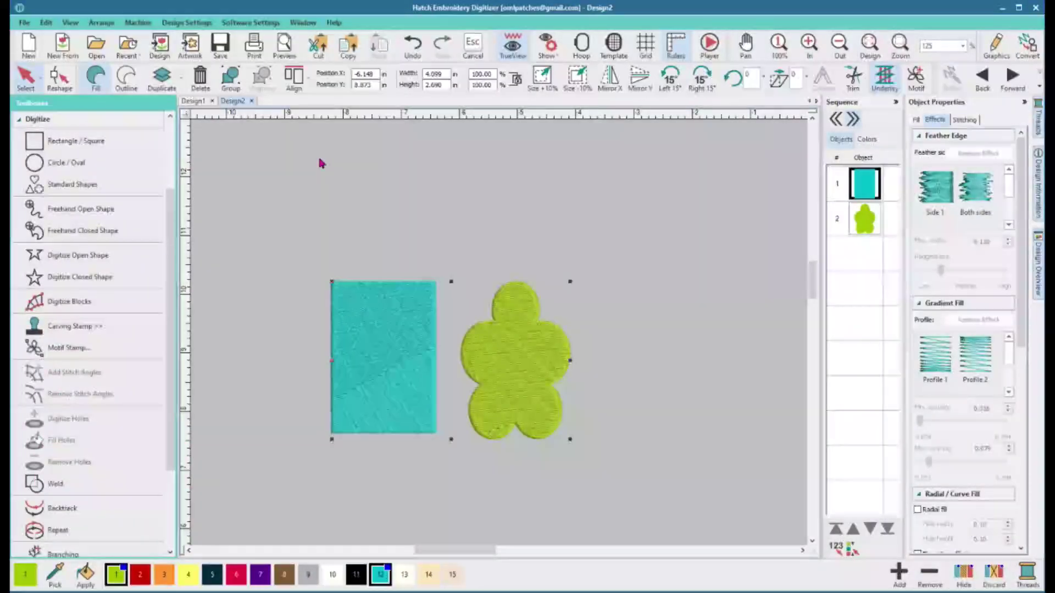
pyautogui.click(309, 81)
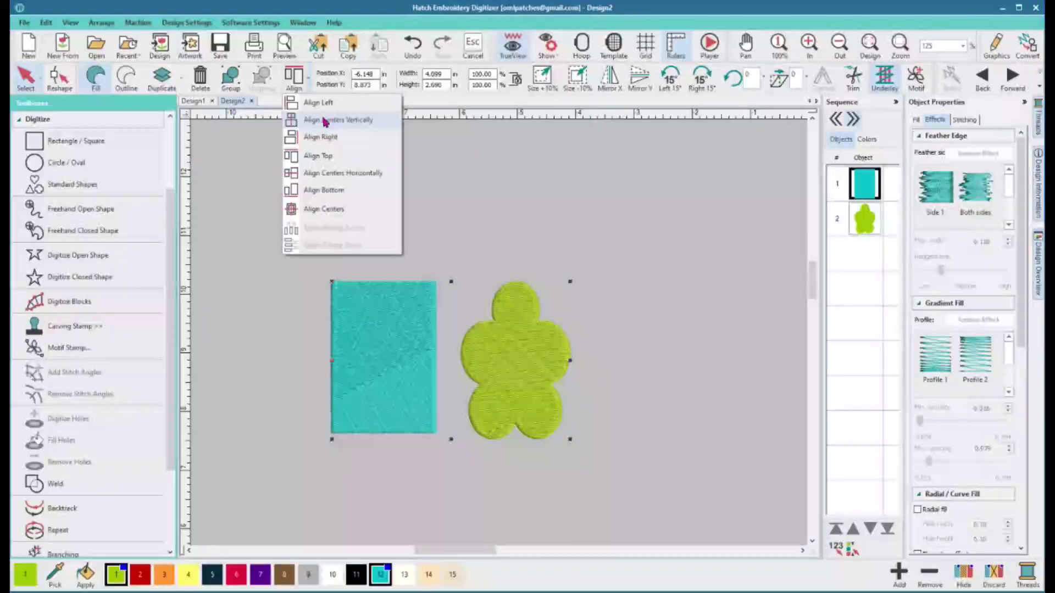
pyautogui.click(523, 349)
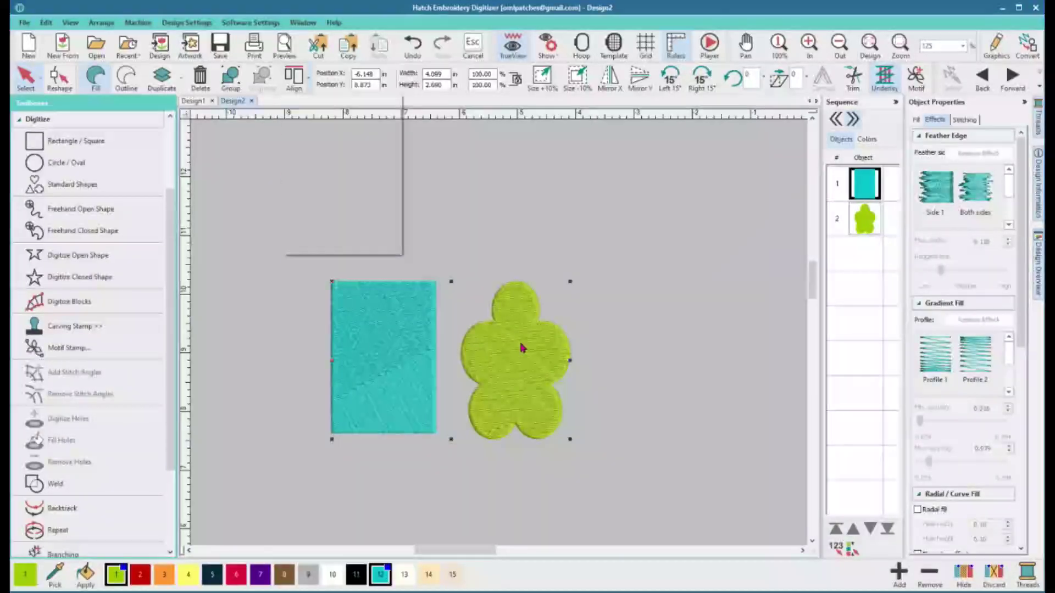
# - Place the flower above the teal rectangle and select both objects
pyautogui.moveTo(528, 353); pyautogui.dragTo(438, 197)
pyautogui.click(714, 332)
pyautogui.click(605, 266)
pyautogui.moveTo(591, 457); pyautogui.dragTo(418, 205)
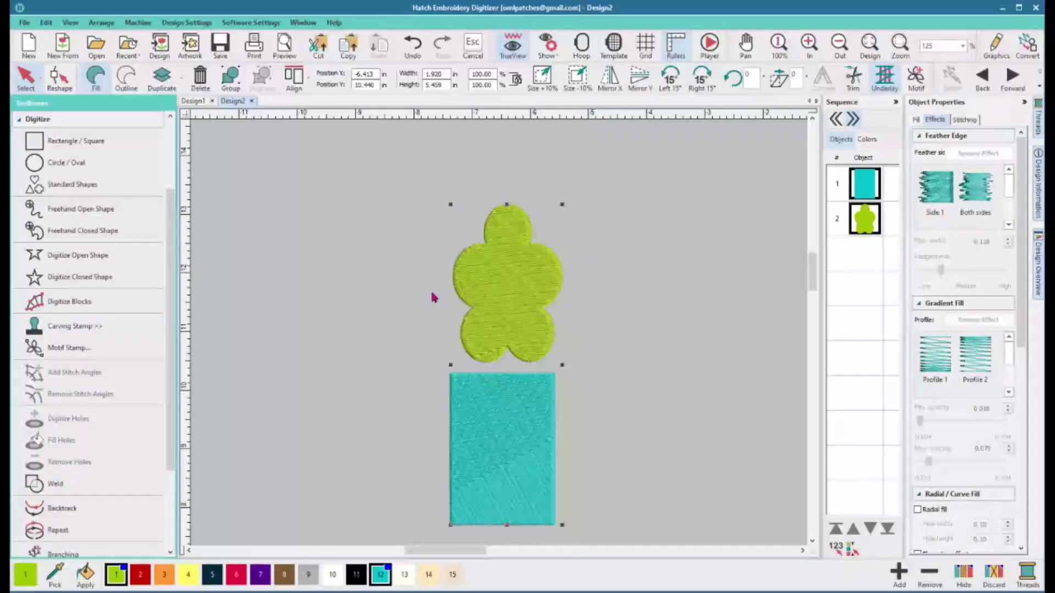
# - Align the two objects' left edges, then their right edges
pyautogui.click(309, 79)
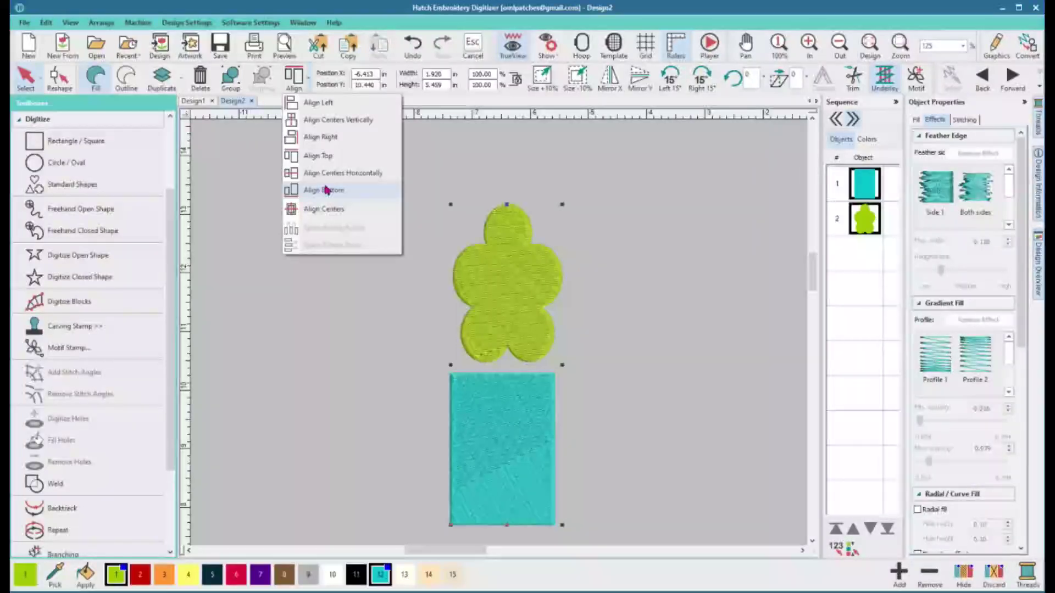
pyautogui.click(331, 103)
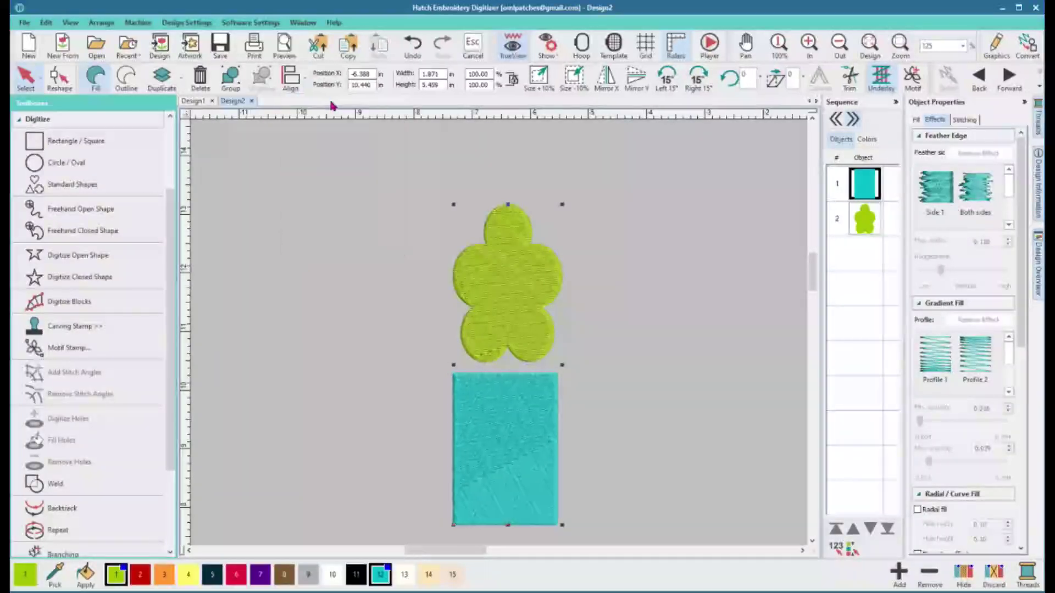
pyautogui.click(307, 81)
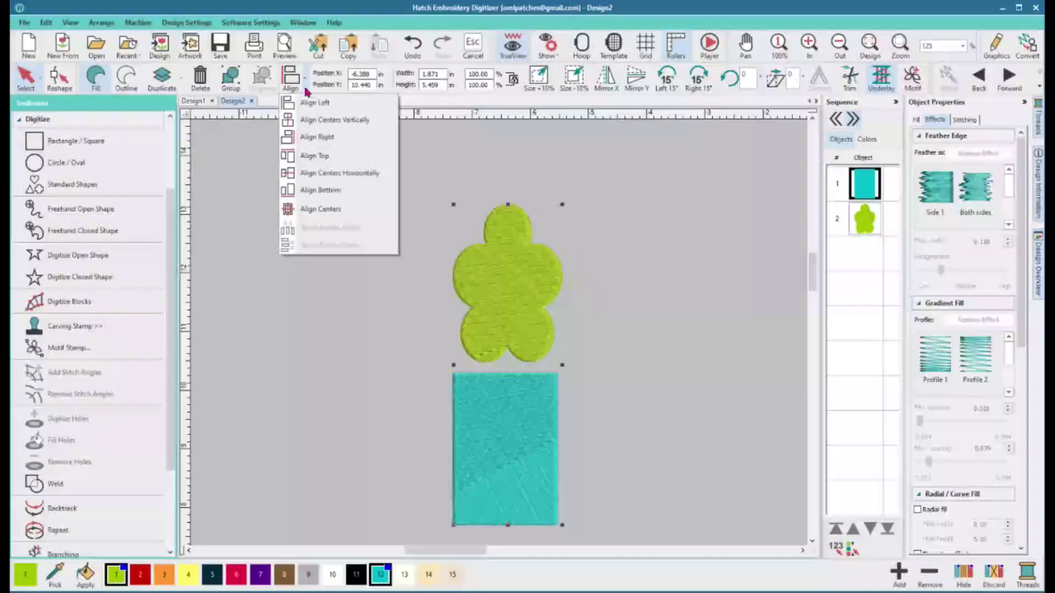
pyautogui.click(328, 139)
pyautogui.click(604, 274)
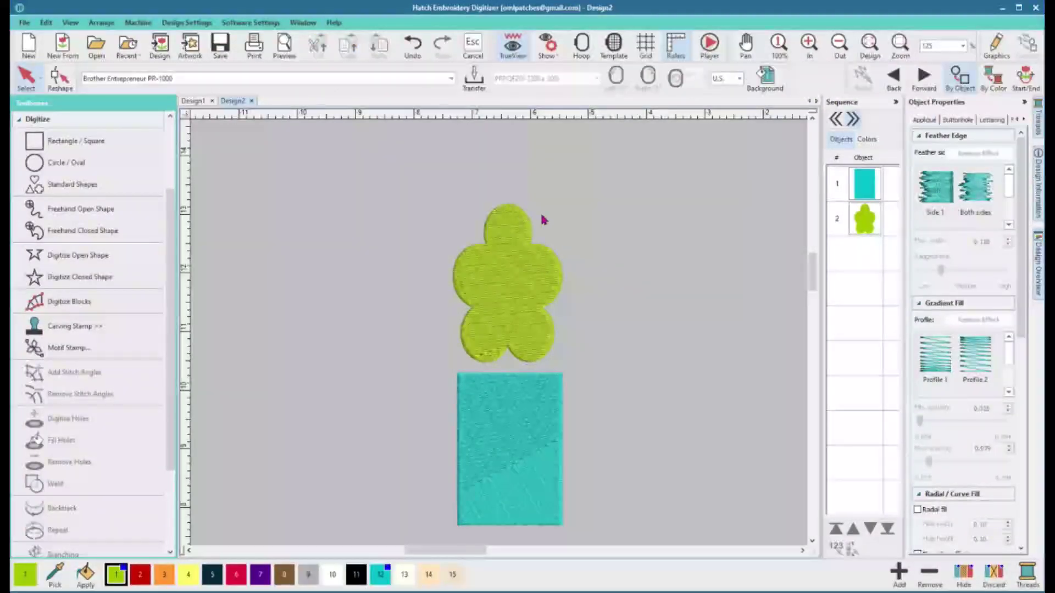
pyautogui.moveTo(556, 135); pyautogui.dragTo(569, 420)
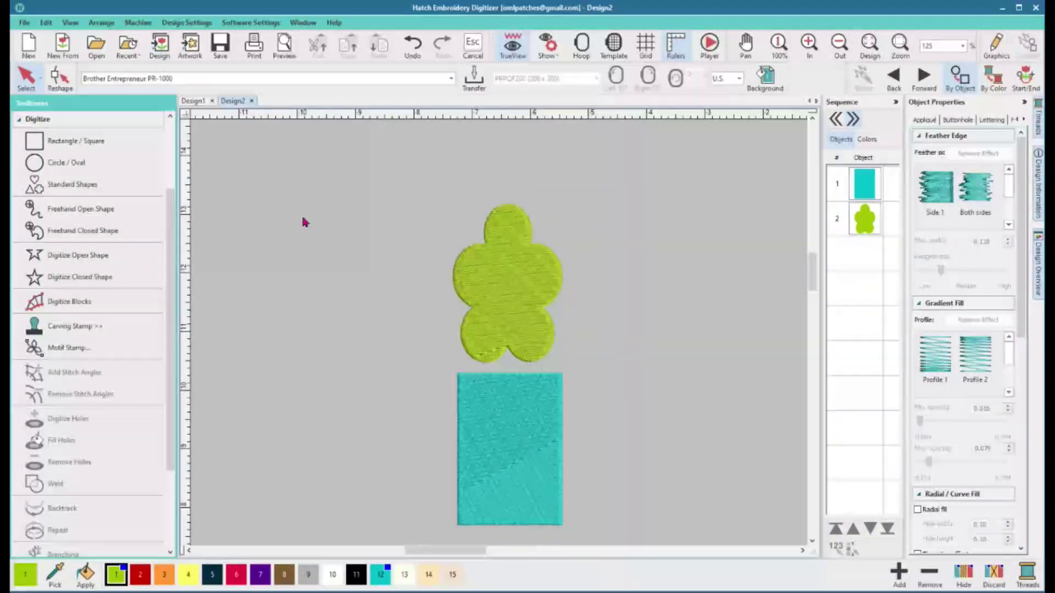
pyautogui.moveTo(370, 214); pyautogui.dragTo(577, 448)
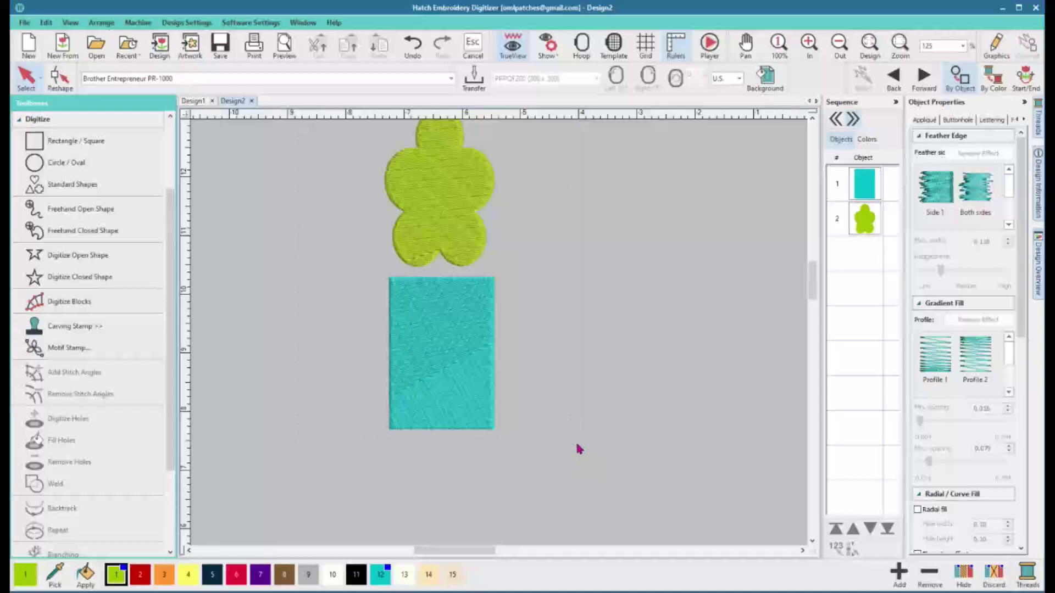